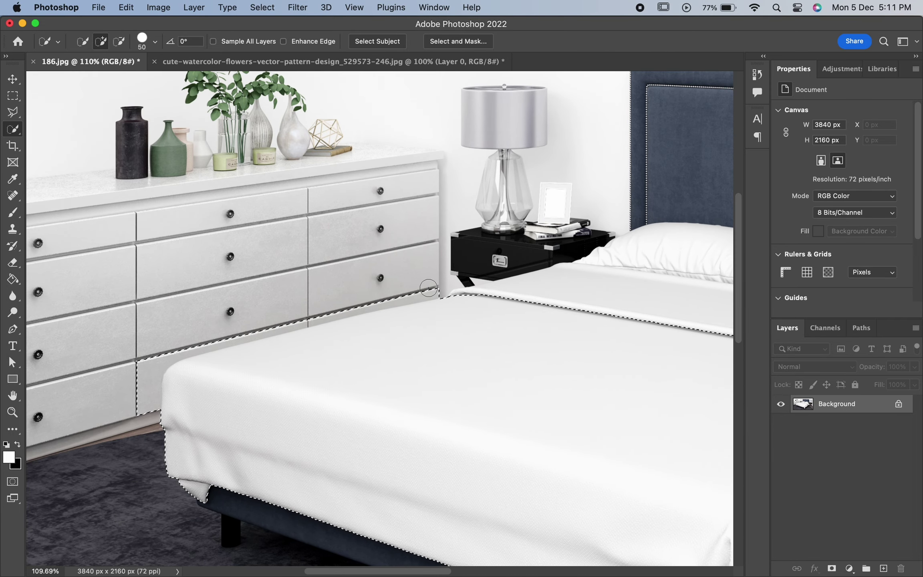
Refine the quick selection so it excludes the dresser and follows the bed cover's far edge and corner
key("alt")
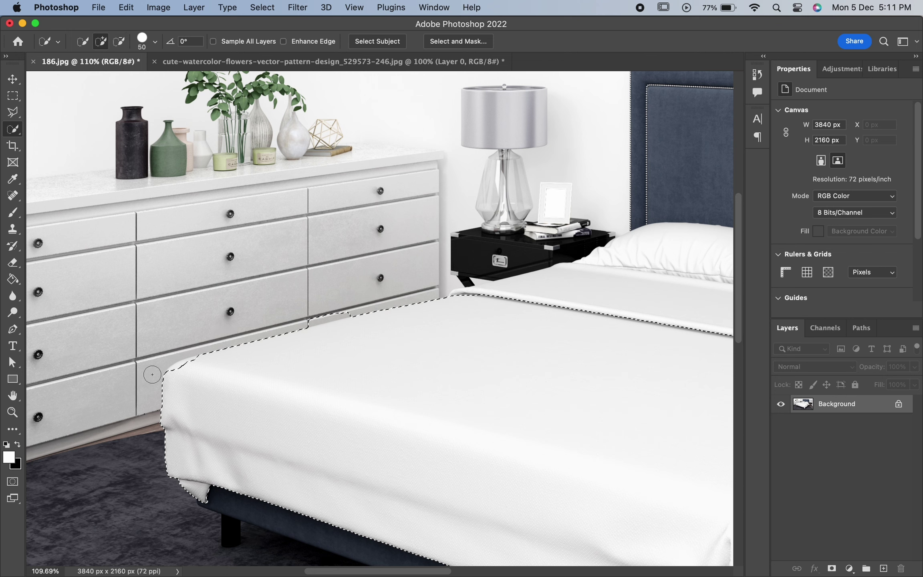
left_click_drag(154, 366, 141, 418)
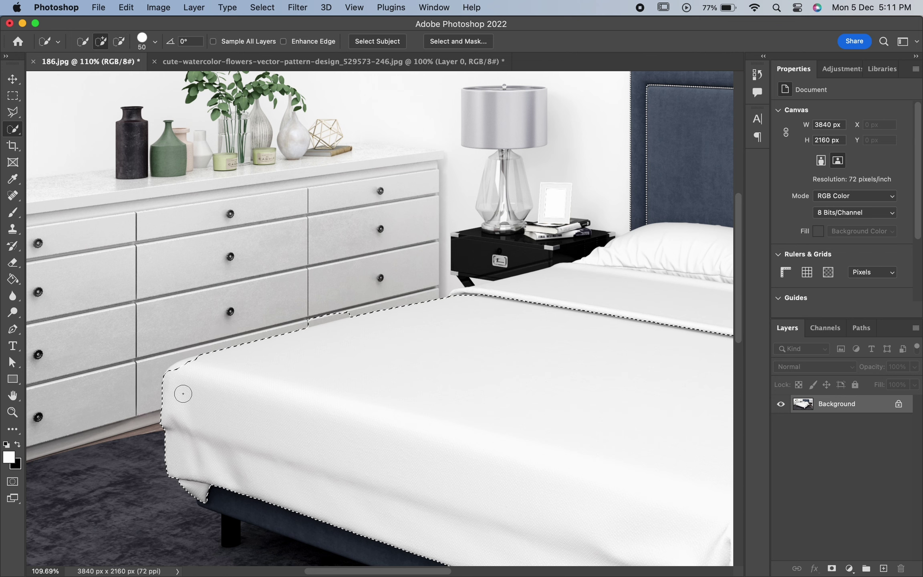
key("alt")
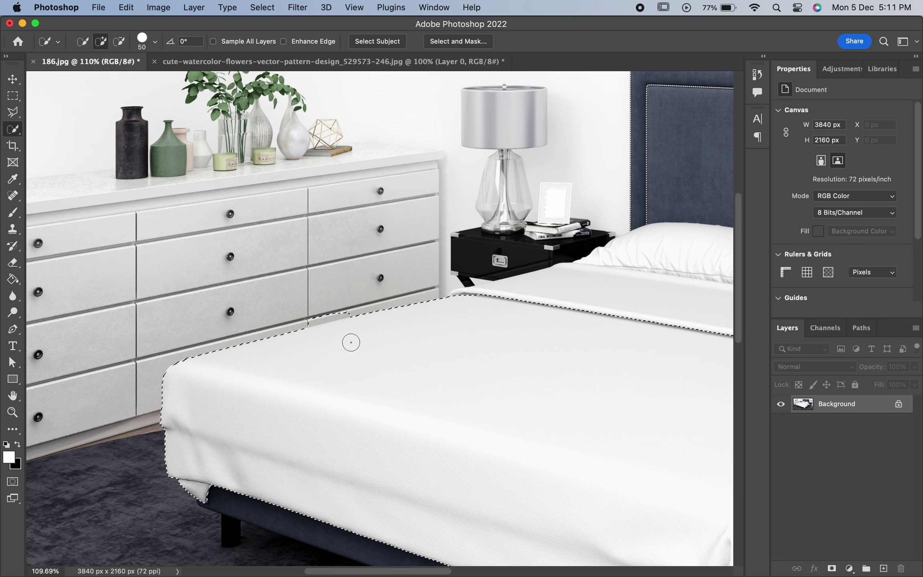
key("alt")
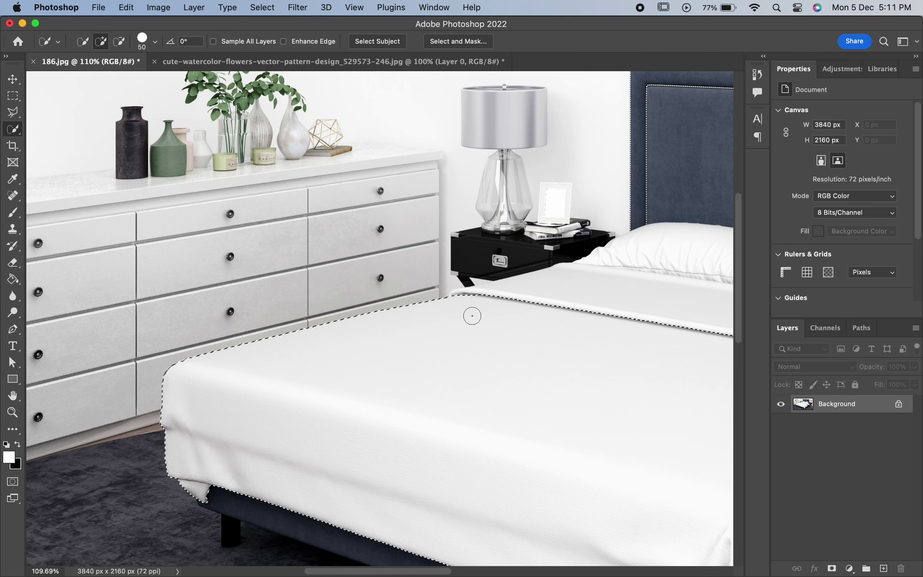
Copy the selected bed cover to a new layer and check the cutout by isolating its visibility
scroll(472, 315, "right", 10)
scroll(472, 315, "down", 5)
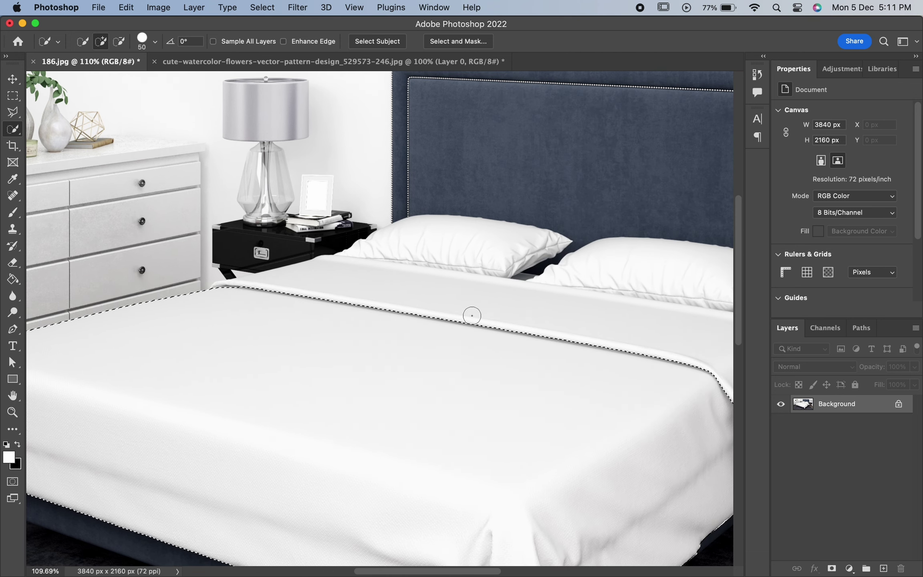
key("super+0")
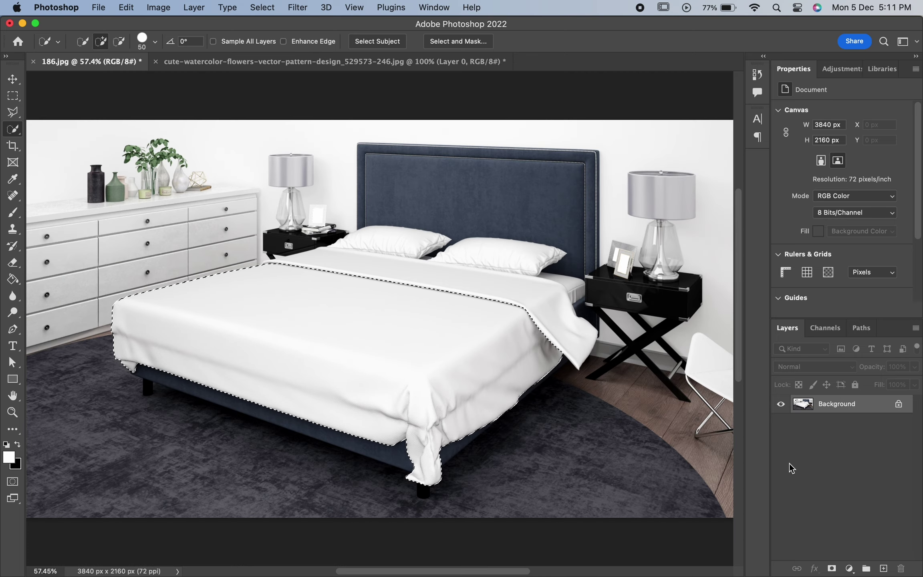
key("super+j")
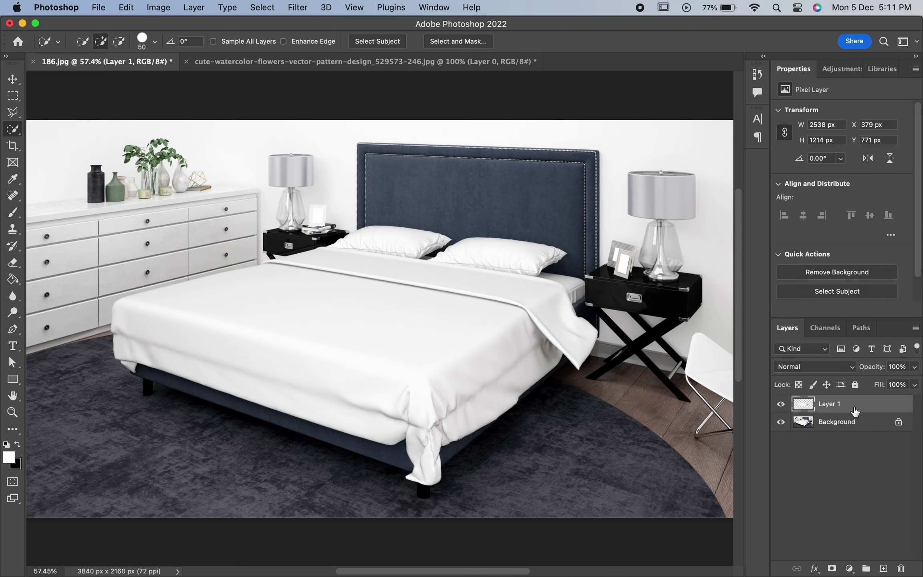
left_click(781, 423, "alt")
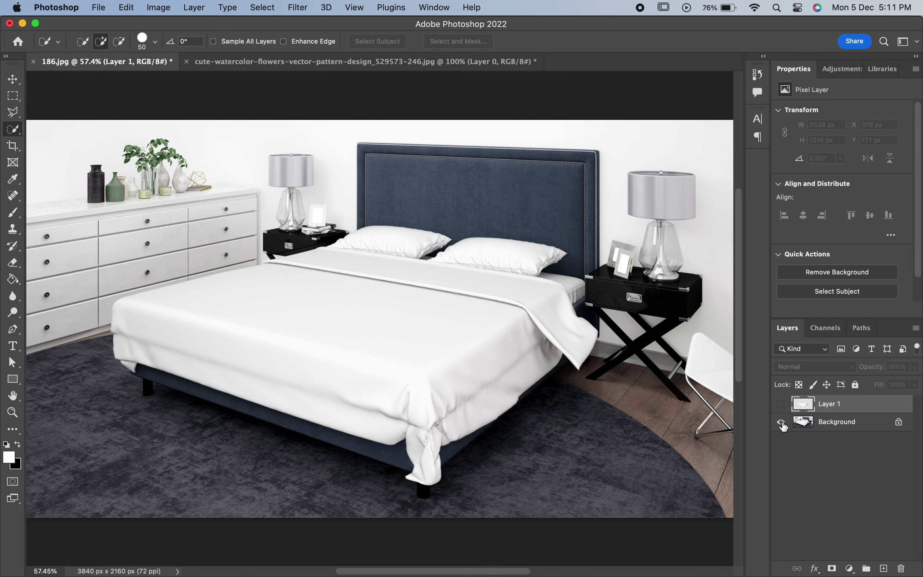
left_click(782, 423, "alt")
left_click(781, 406, "alt")
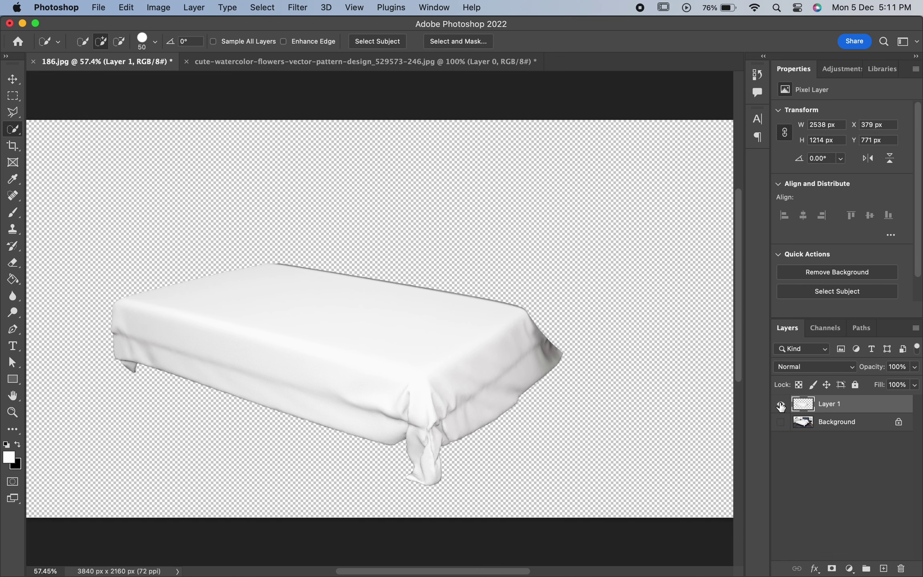
left_click(780, 405, "alt")
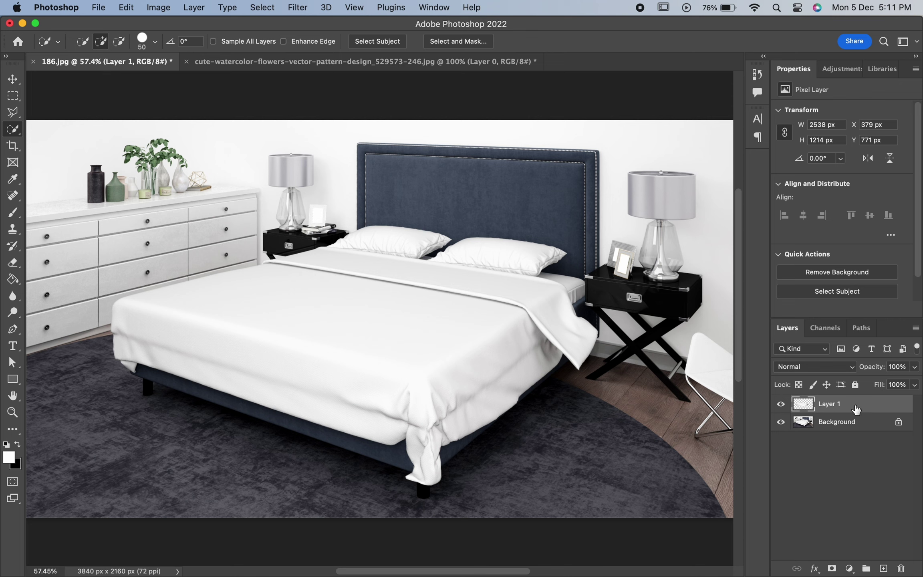
Draw an unfilled rectangle shape with a 4 px stroke around the bed cover, about 2694 x 1267 px
left_click(14, 382)
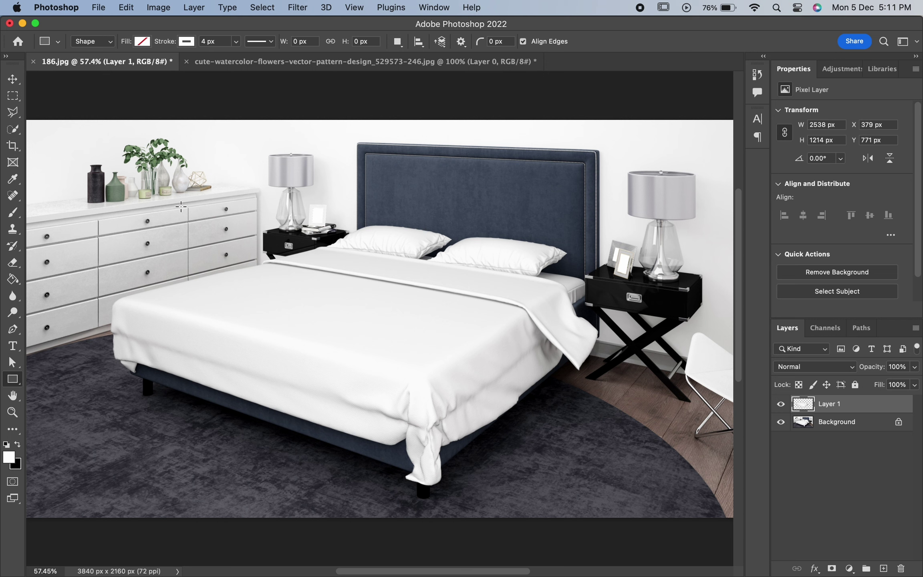
mouse_move(107, 199)
left_mouse_down()
mouse_move(416, 355)
mouse_move(565, 472)
mouse_move(603, 488)
left_mouse_up()
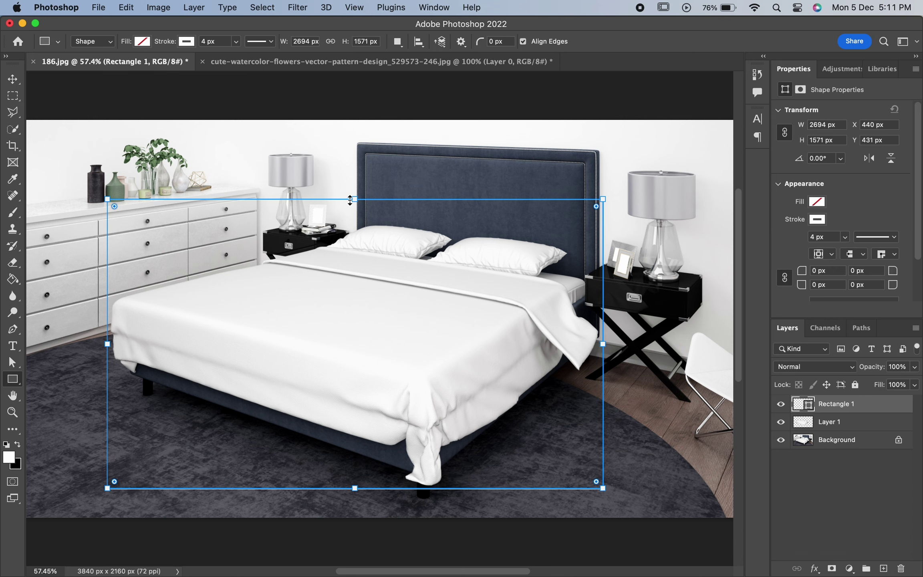
left_click_drag(350, 199, 344, 256)
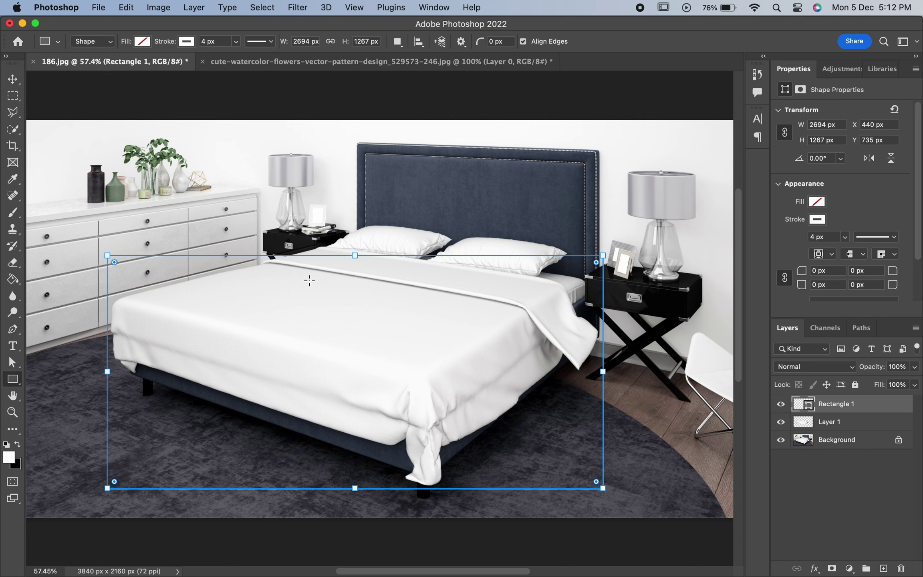
key("Return")
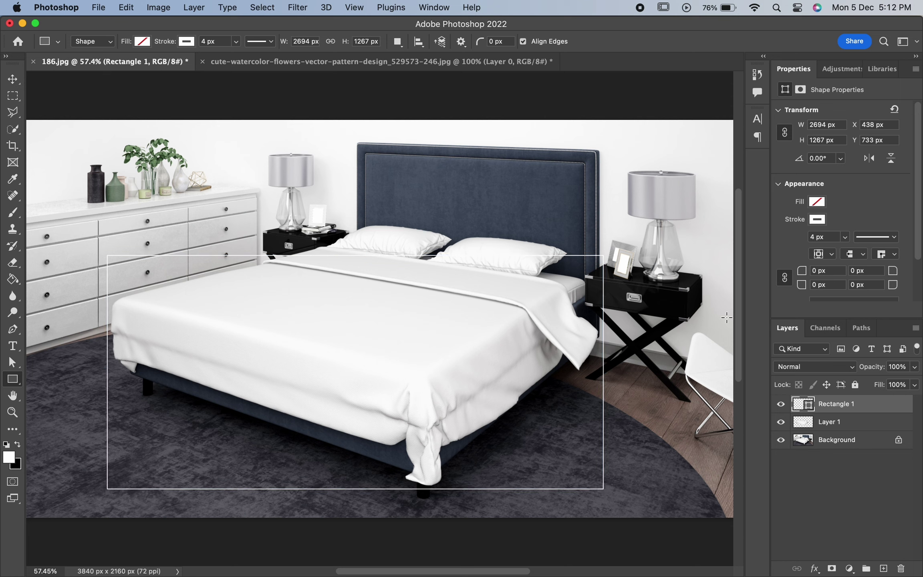
Convert the rectangle layer to a smart object and mask it with the bed cover outline loaded from Layer 1
right_click(867, 403)
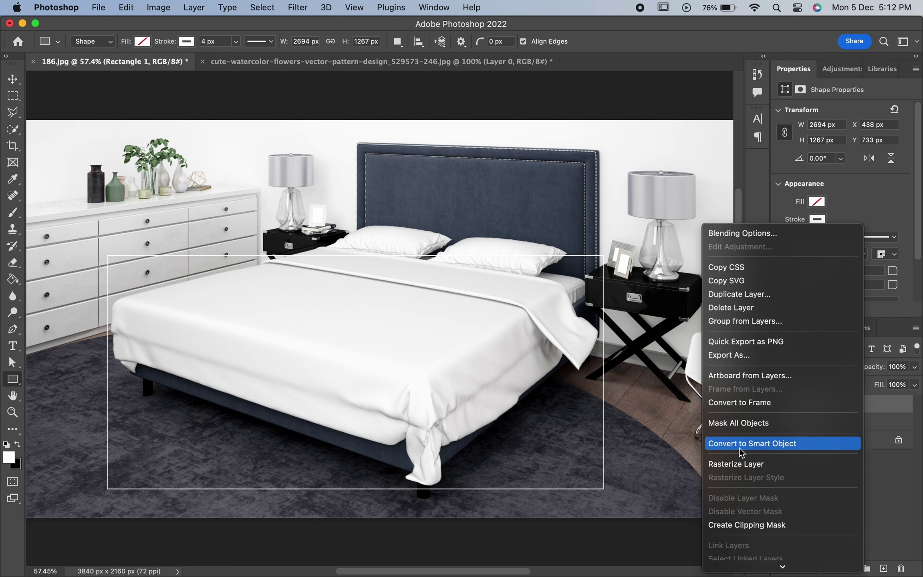
left_click(737, 445)
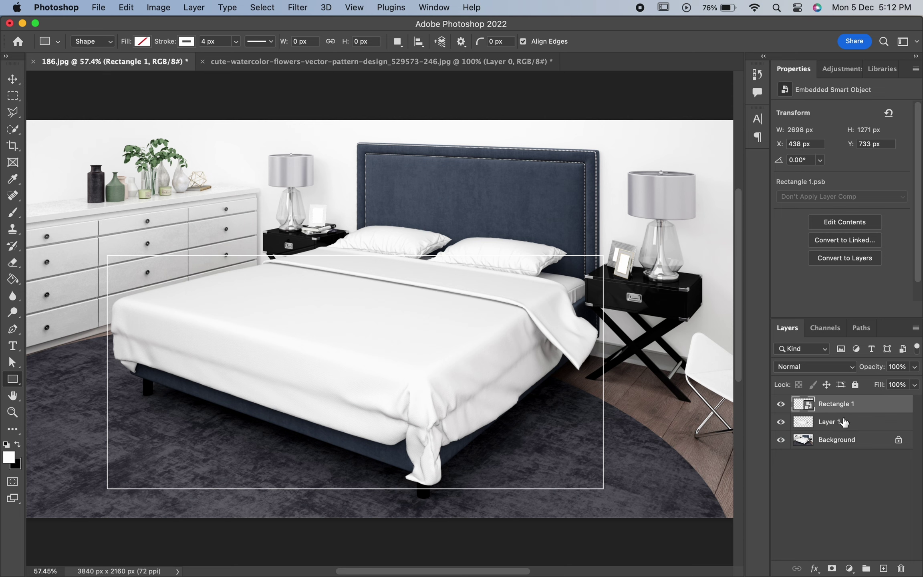
left_click(809, 425, "super")
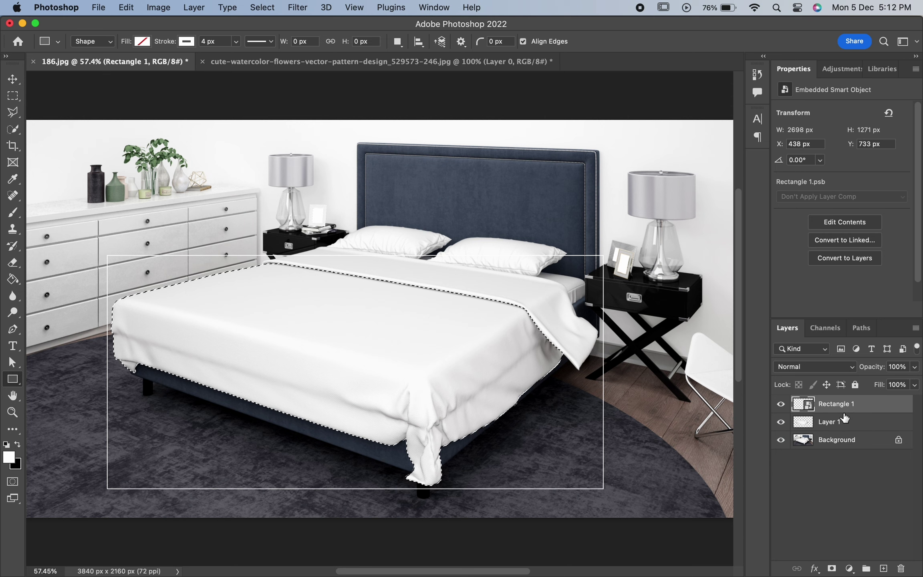
left_click(832, 568)
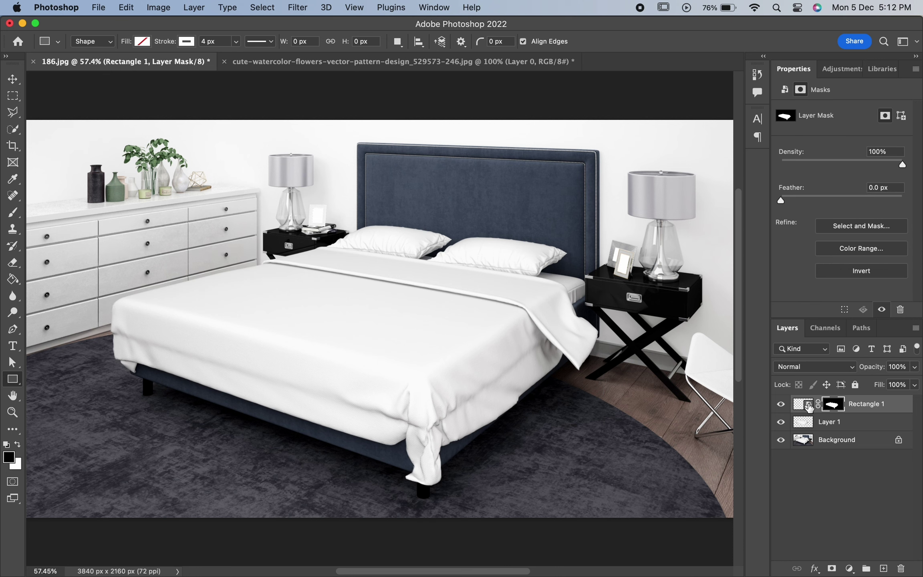
Open the rectangle smart object's contents and paste in the yellow floral pattern copied from the watercolor flowers document
double_click(808, 407)
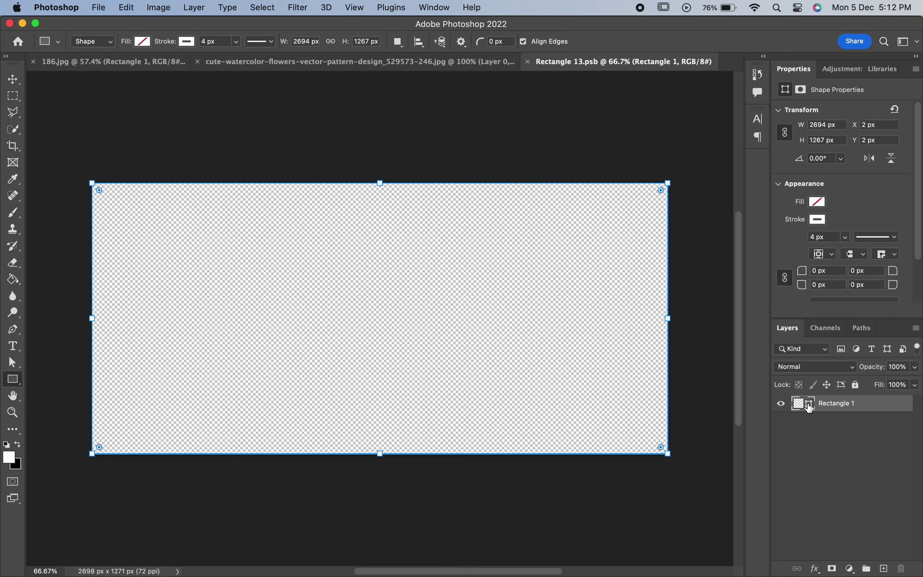
left_click(237, 62)
left_click(126, 7)
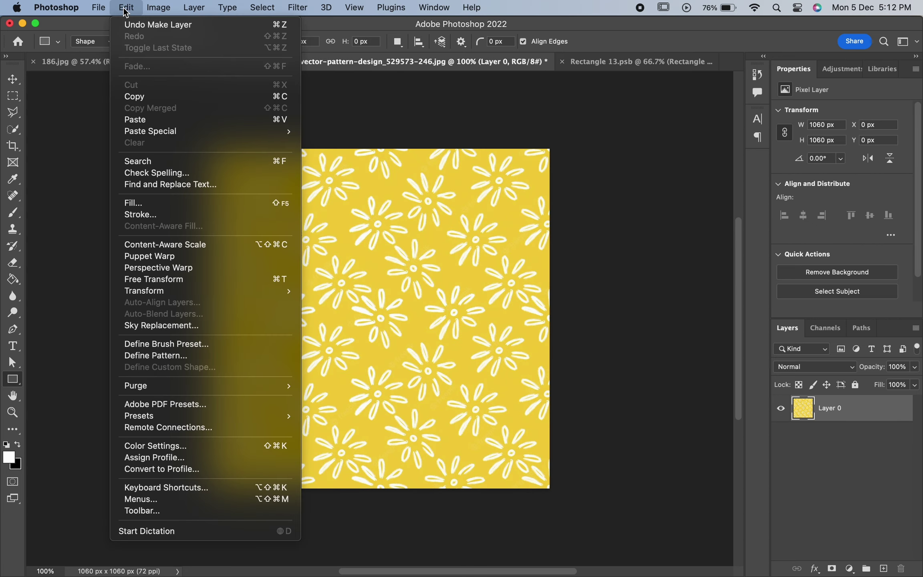
left_click(126, 98)
left_click(574, 66)
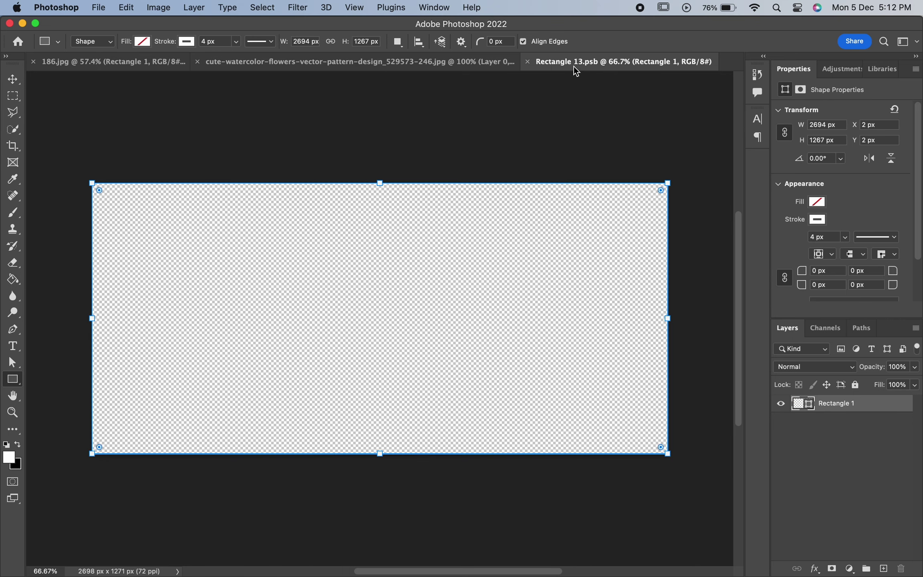
left_click(160, 8)
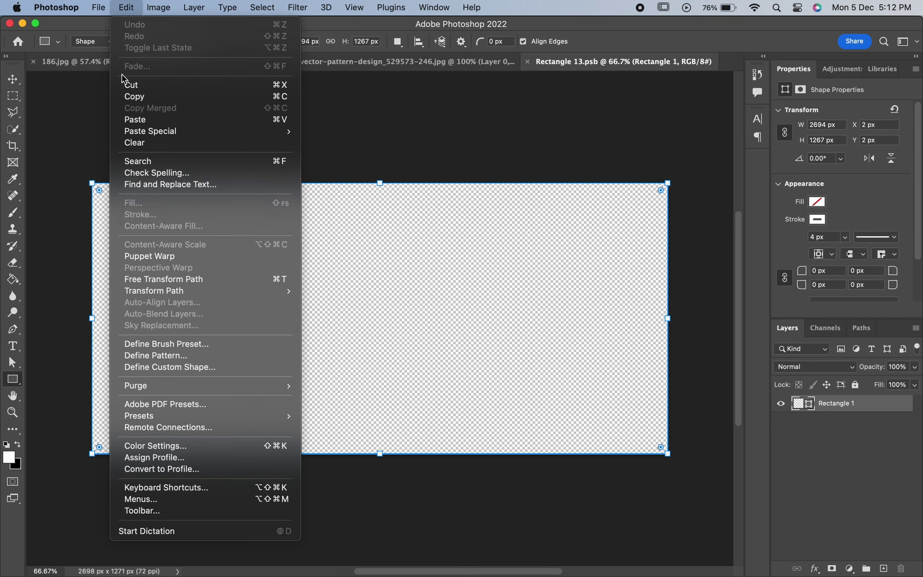
left_click(128, 120)
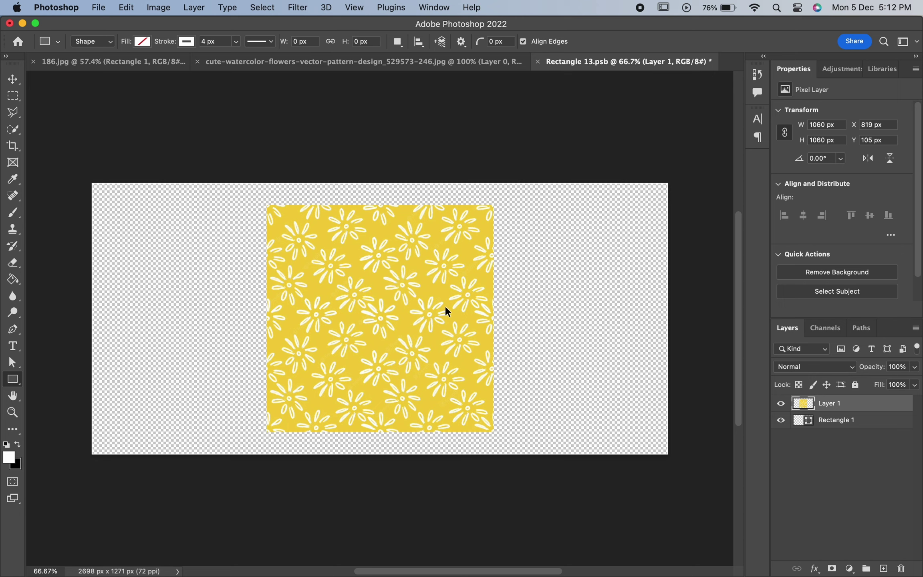
Move the pattern tile to the canvas's left edge and scale it to about 1277 x 1277 px to fill the height
key("super+t")
left_click_drag(454, 315, 286, 289)
left_click_drag(317, 409, 363, 452)
key("Return")
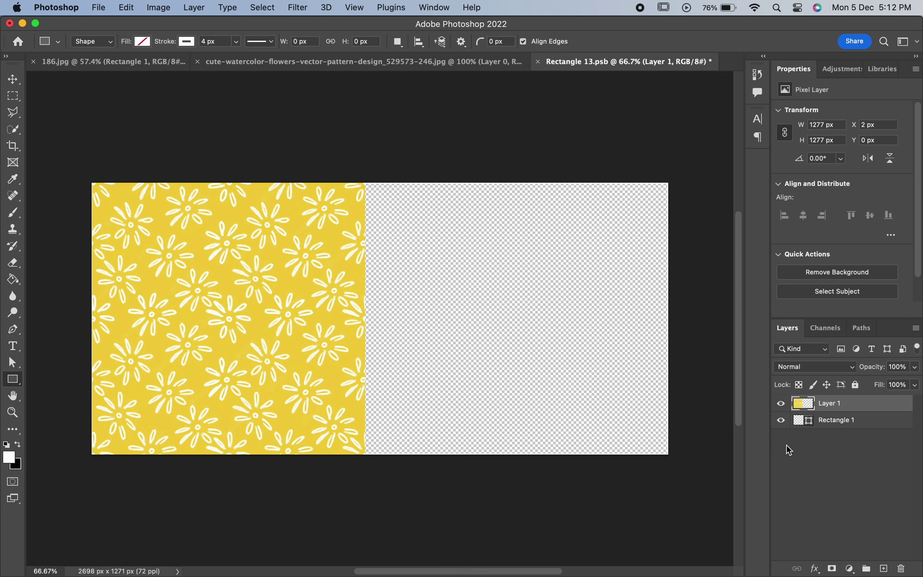
Duplicate the pattern layer and place the copy flush against the first tile's right edge
right_click(867, 407)
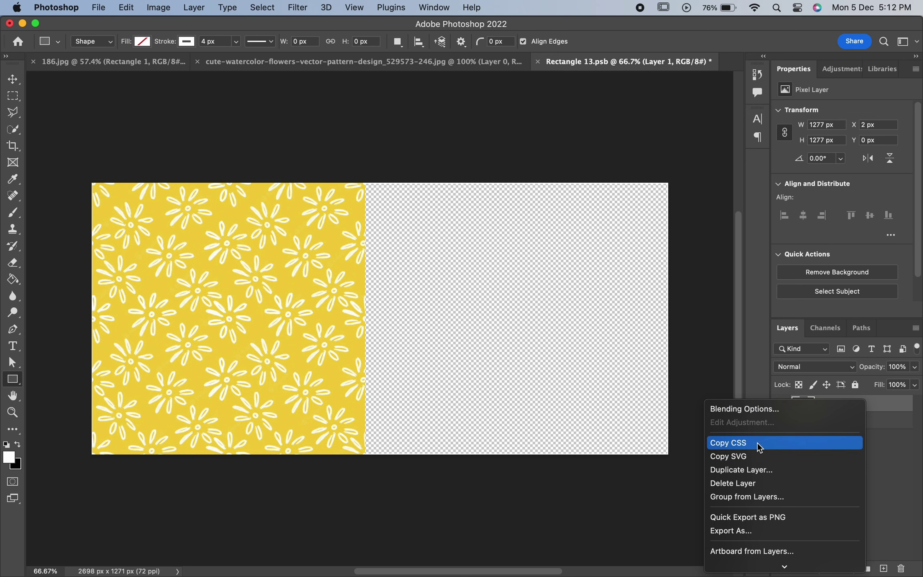
left_click(749, 471)
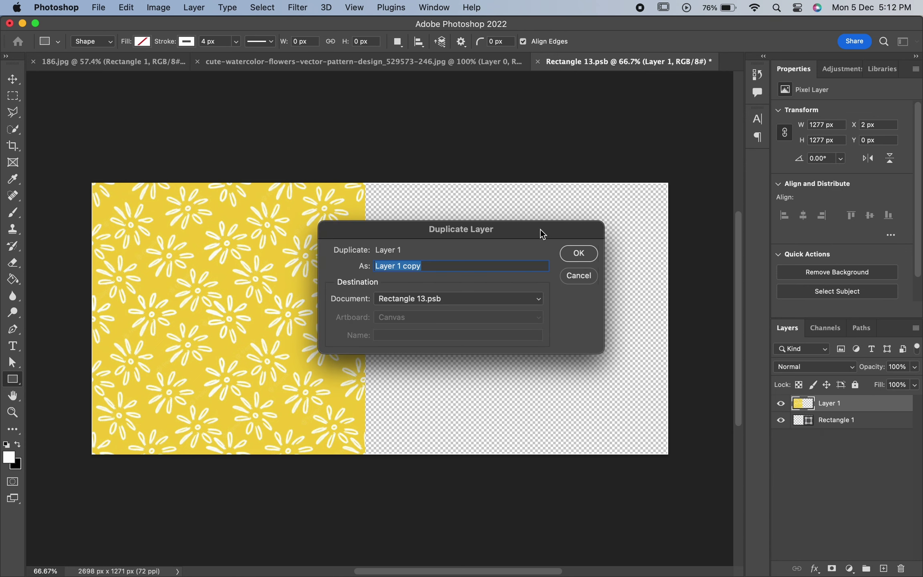
left_click(583, 256)
key("super+t")
left_click_drag(277, 309, 555, 305)
key("Return")
key("u")
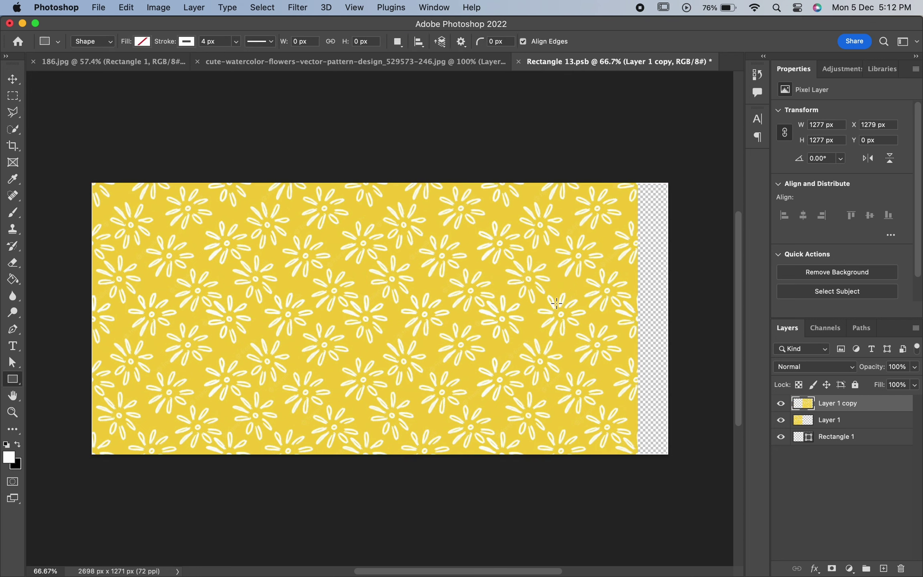
Duplicate the second pattern tile and move the copy right to cover the remaining transparent strip
right_click(887, 408)
left_click(779, 470)
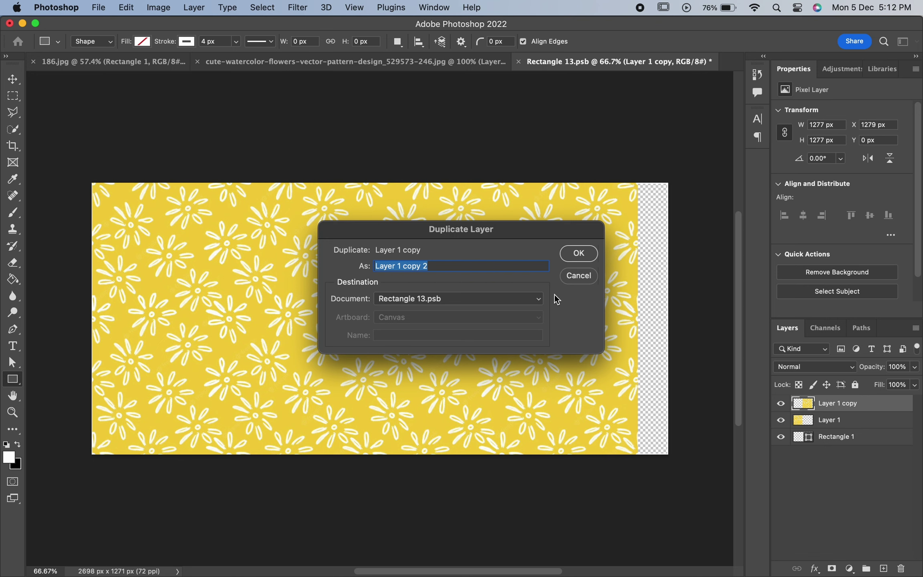
left_click(577, 253)
key("super+t")
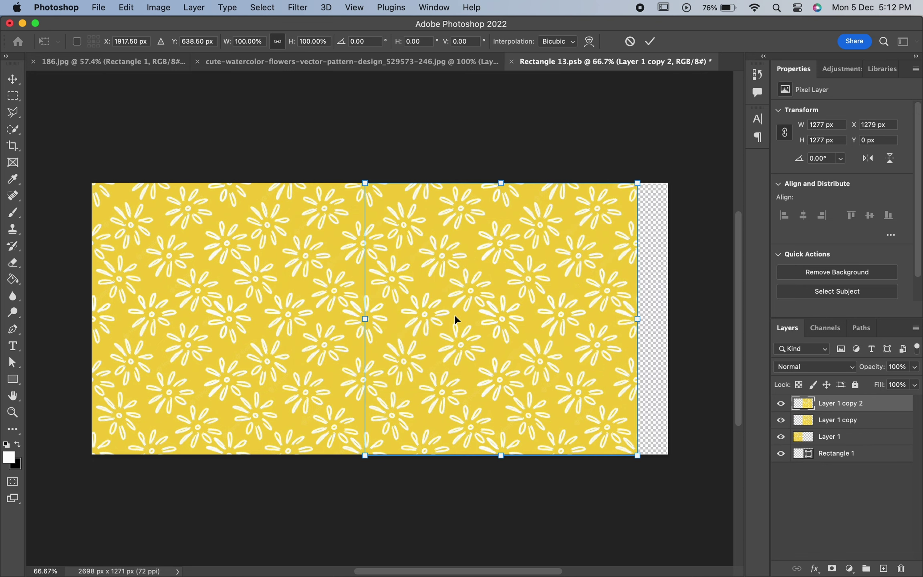
left_click_drag(394, 356, 662, 350)
key("Return")
key("u")
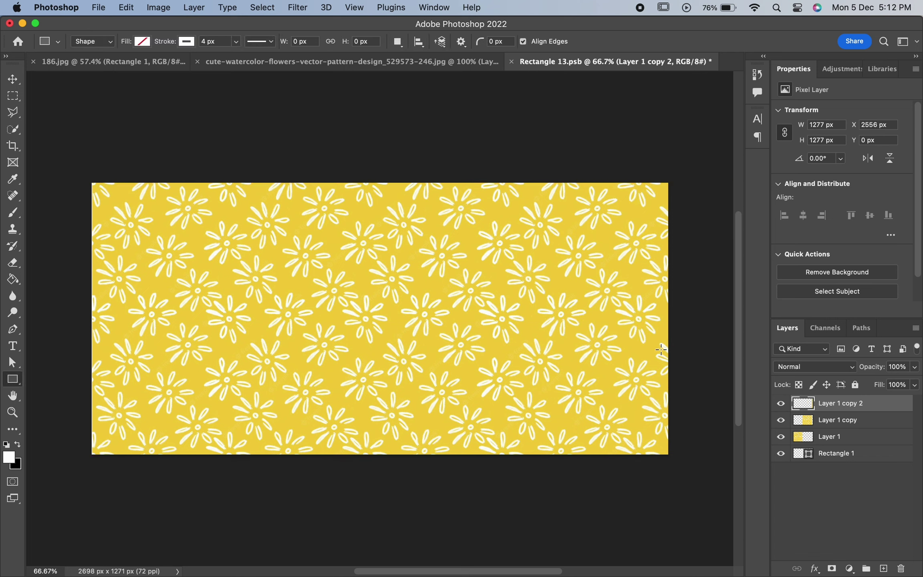
Save the smart object's contents and set the Rectangle 1 layer's blend mode to Linear Burn in 186.jpg
left_click(102, 8)
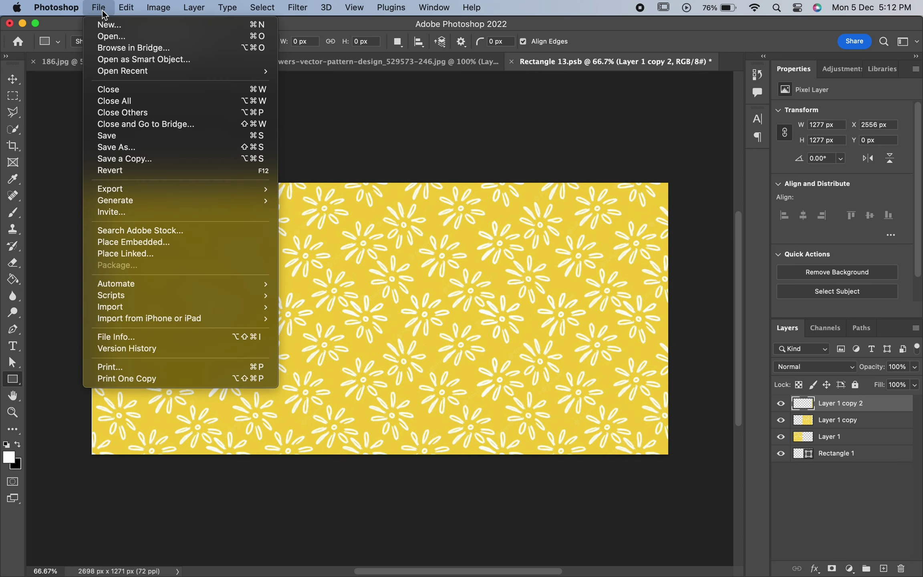
left_click(104, 135)
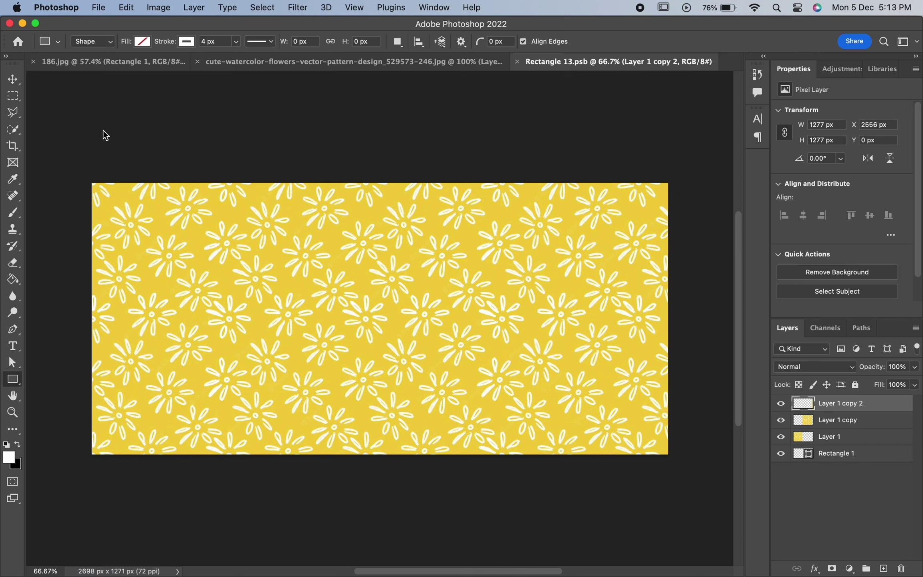
left_click(153, 59)
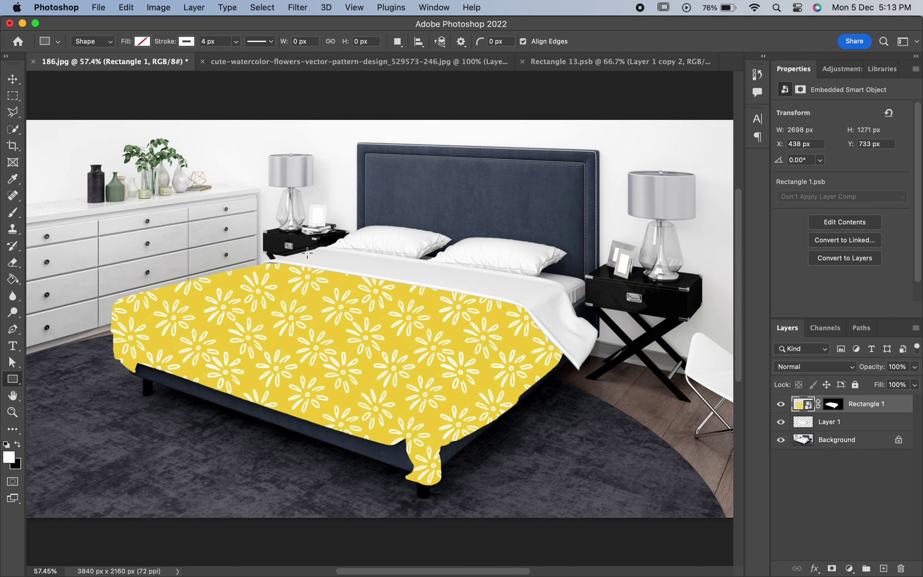
left_click(803, 367)
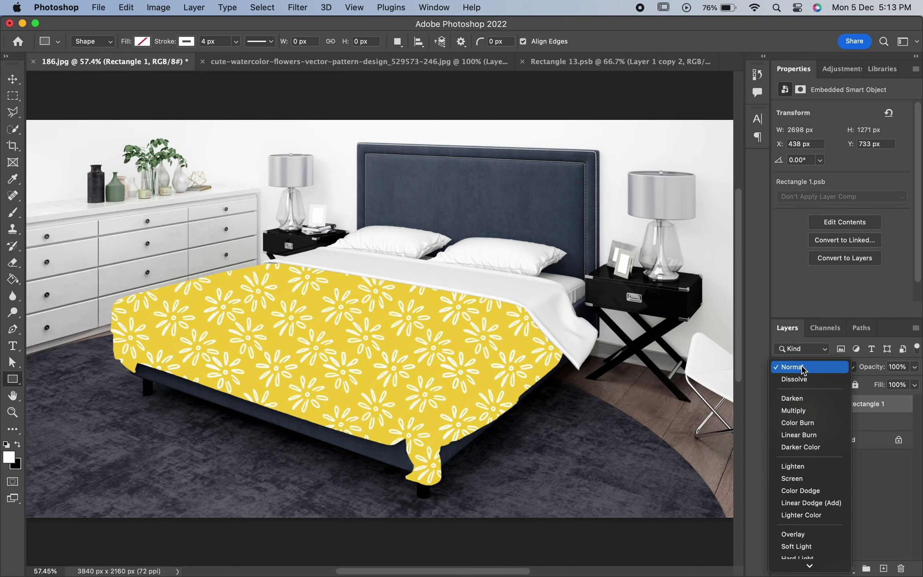
left_click(802, 438)
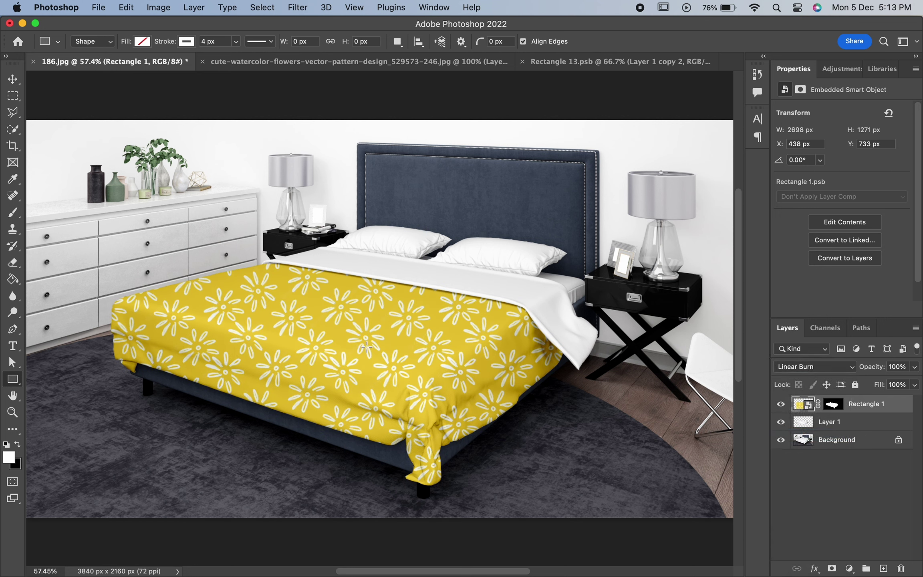
Select the left pillow on the Background layer with the Object Selection tool
left_click(837, 439)
key("v")
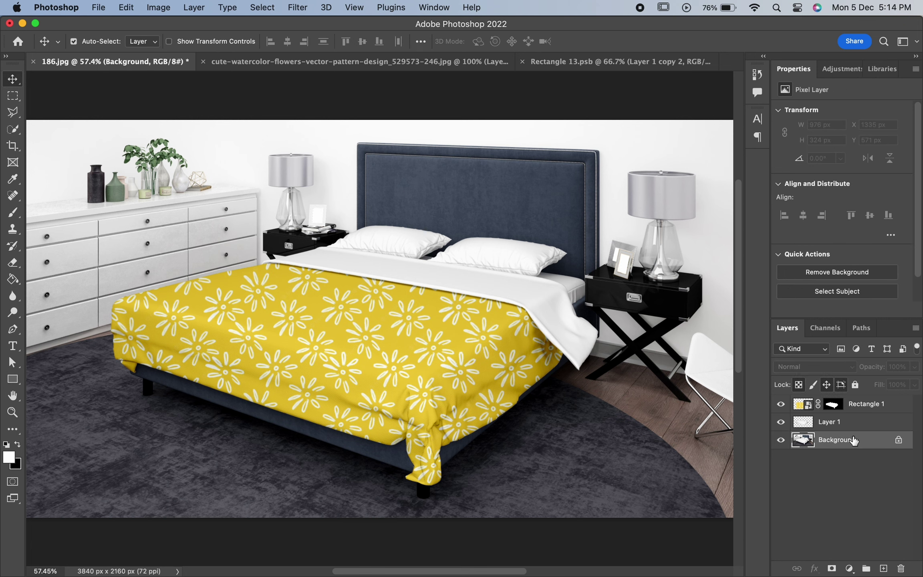
left_click(12, 128)
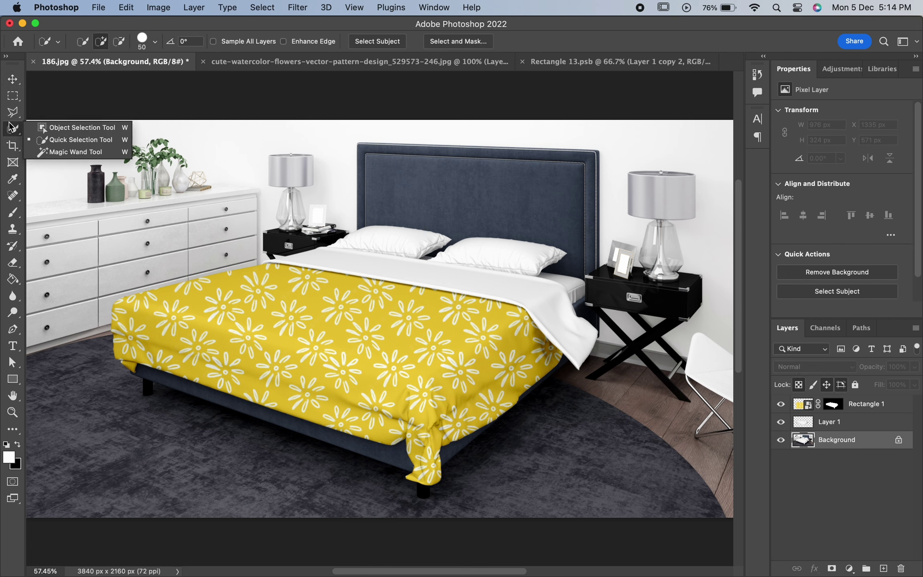
left_click(70, 127)
key("super+1")
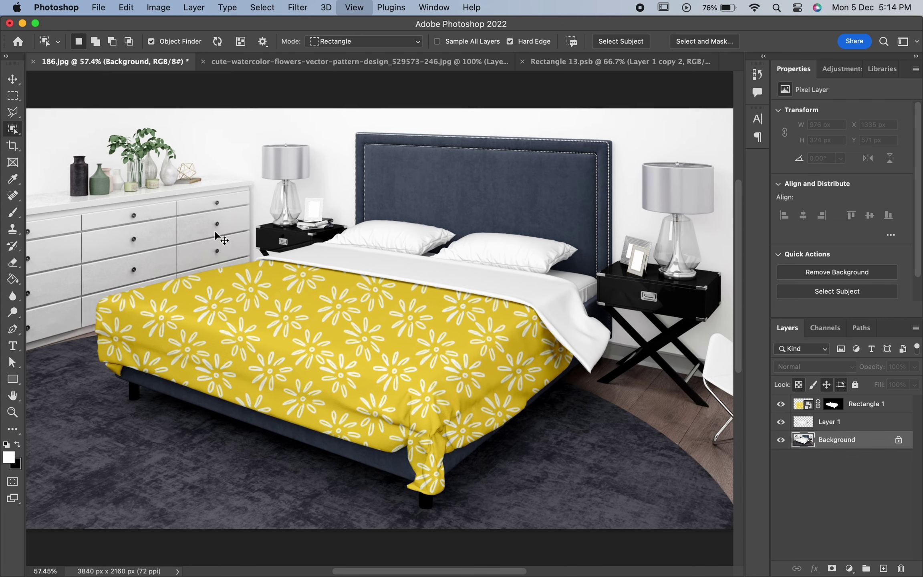
scroll(217, 236, "up", 10)
scroll(224, 236, "up", 5)
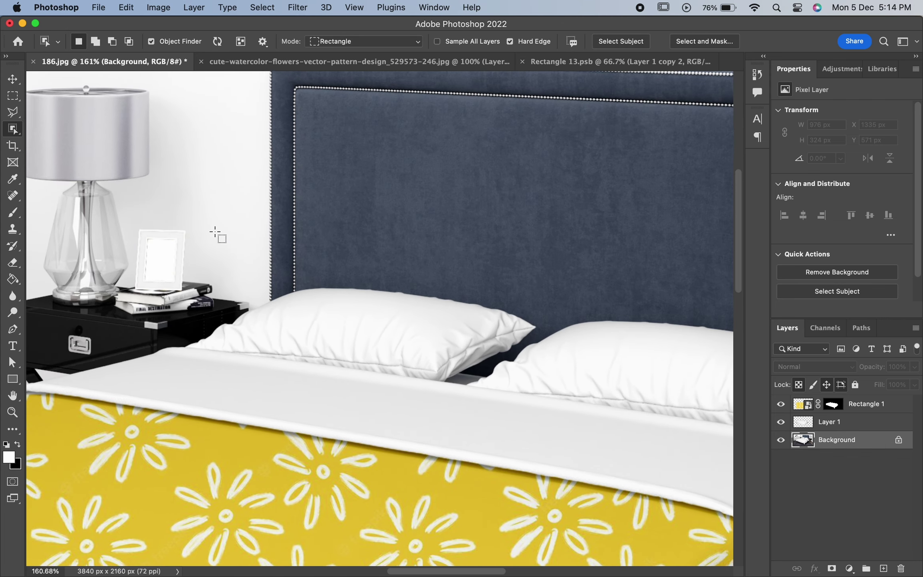
scroll(231, 238, "down", 2)
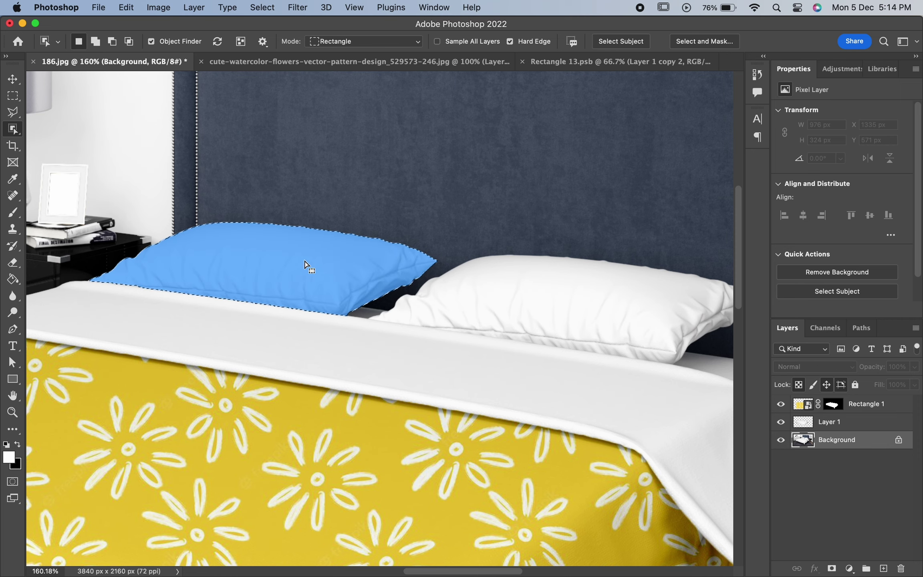
left_click(259, 251)
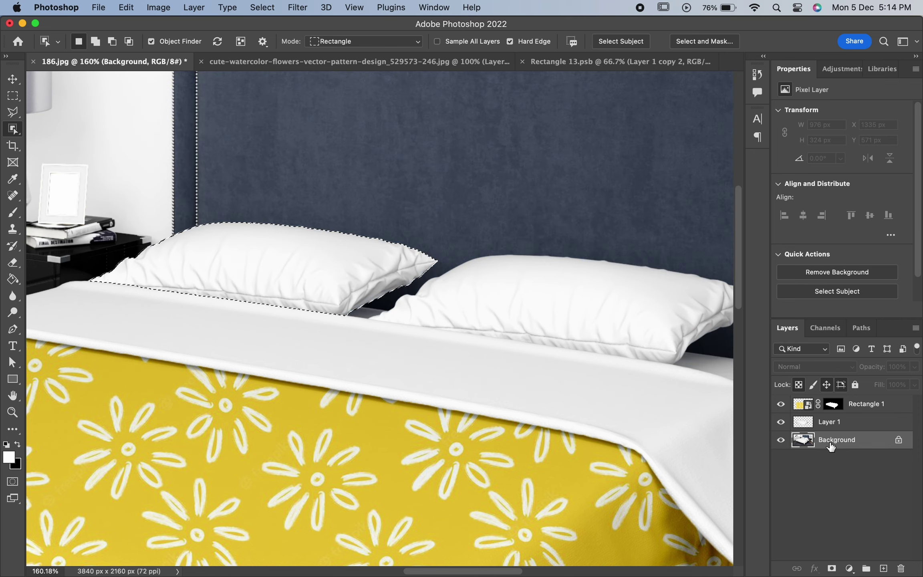
Copy the selected left pillow to a new layer and move that layer above Rectangle 1
key("cmd+j")
left_click_drag(829, 442, 828, 400)
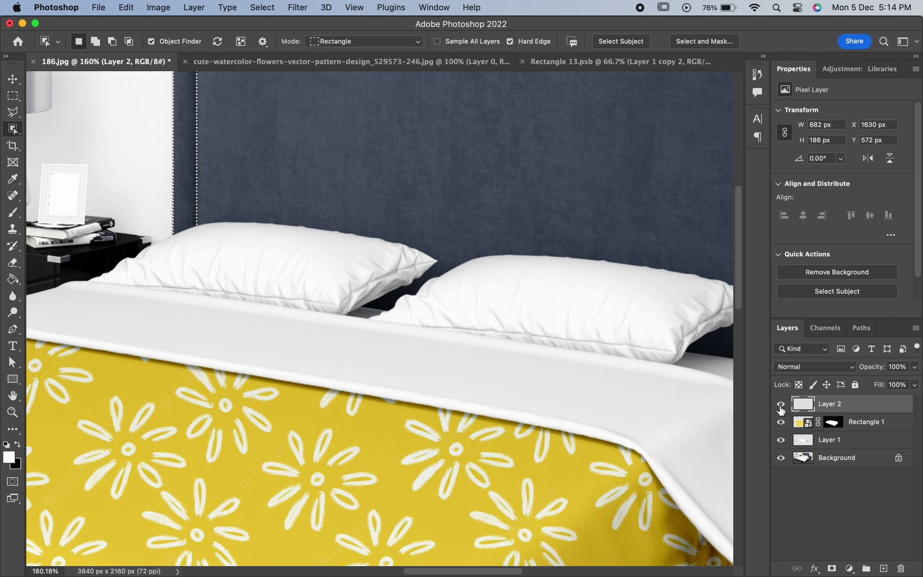
left_click(780, 404, "alt")
left_click(780, 405, "alt")
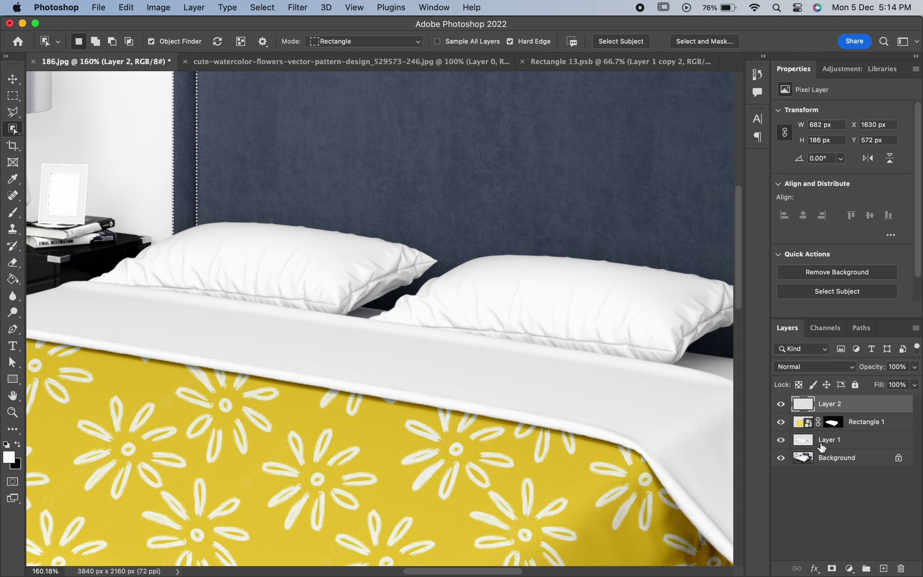
Select the right pillow on the Background layer and copy it to a new layer at the top of the layer stack
left_click(837, 462)
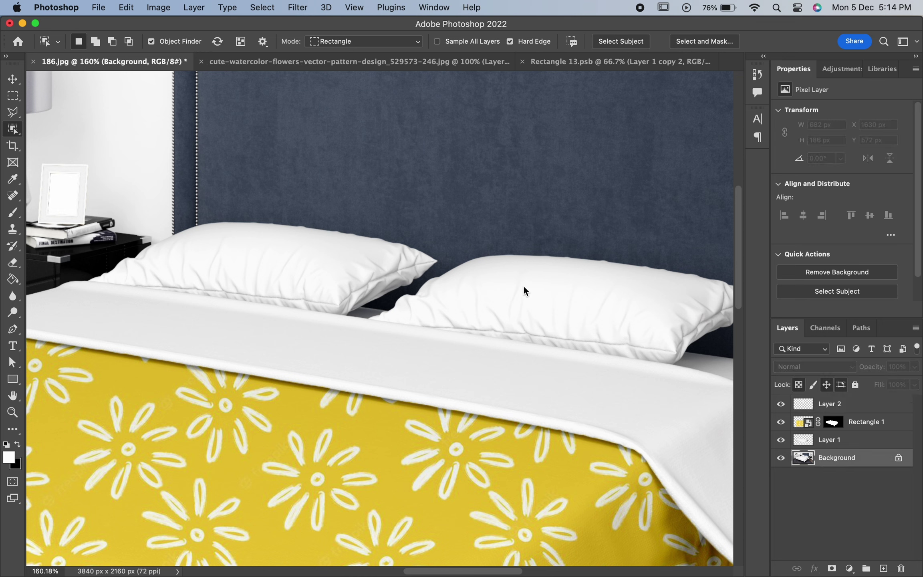
scroll(524, 286, "right", 5)
left_click(525, 287)
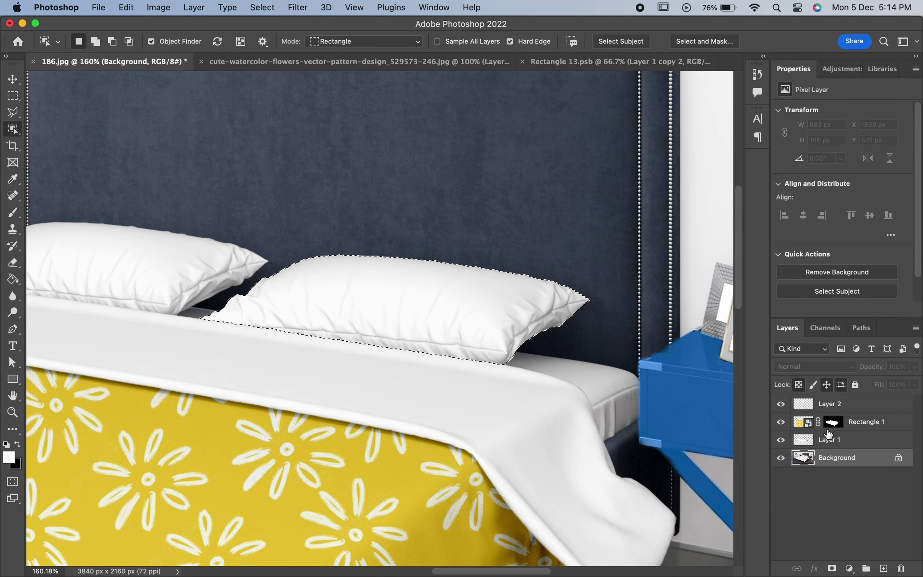
key("super+j")
left_click_drag(838, 457, 840, 403)
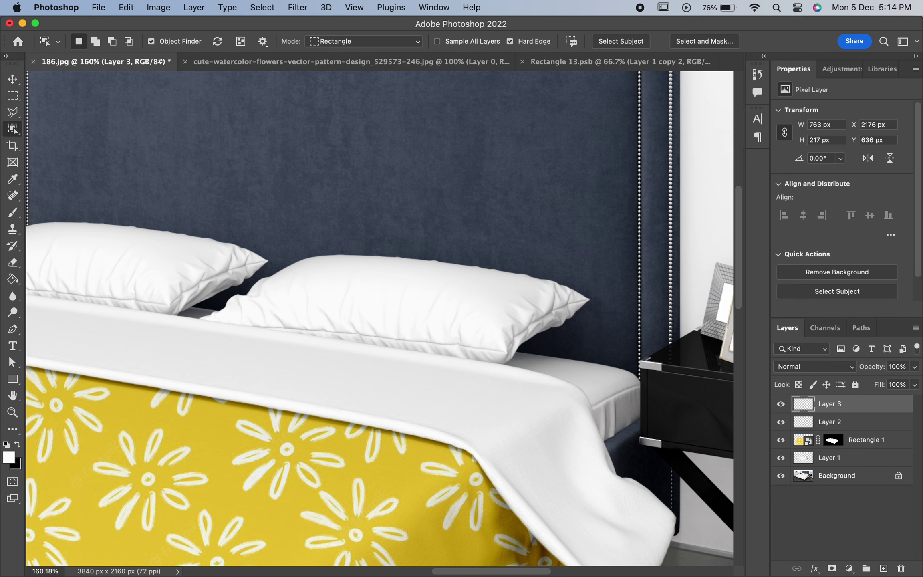
key("super+0")
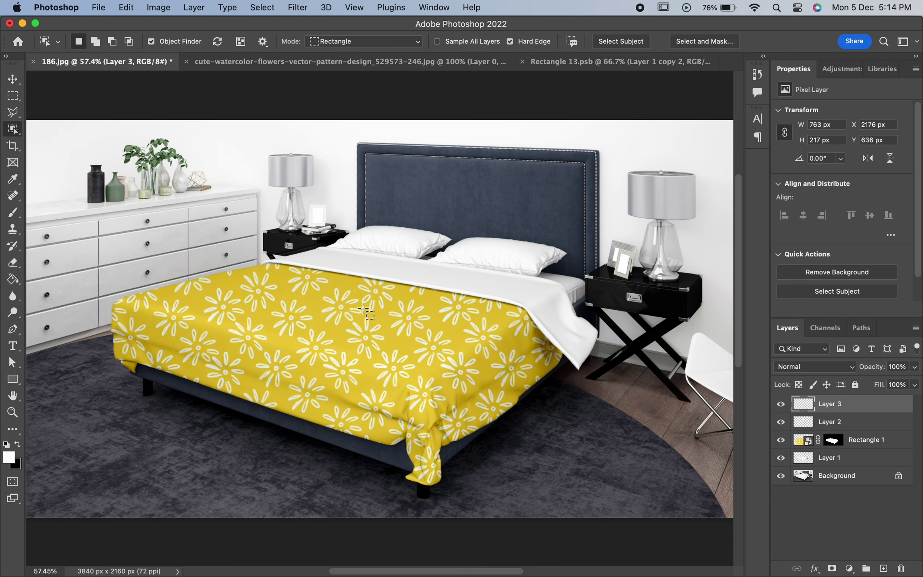
Draw a rectangle about 689 x 253 px around the left pillow, above Layer 2, and convert it to a smart object
left_click(13, 79)
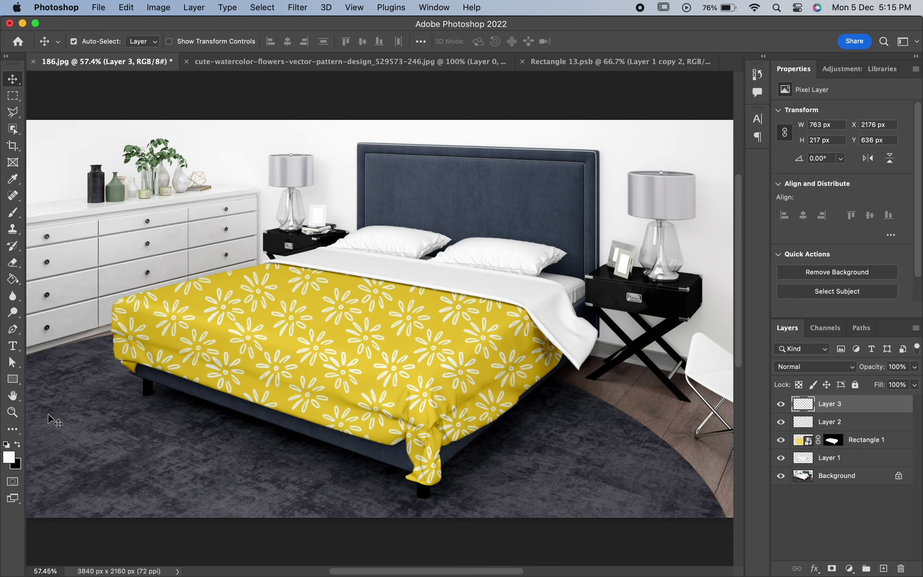
left_click(12, 380)
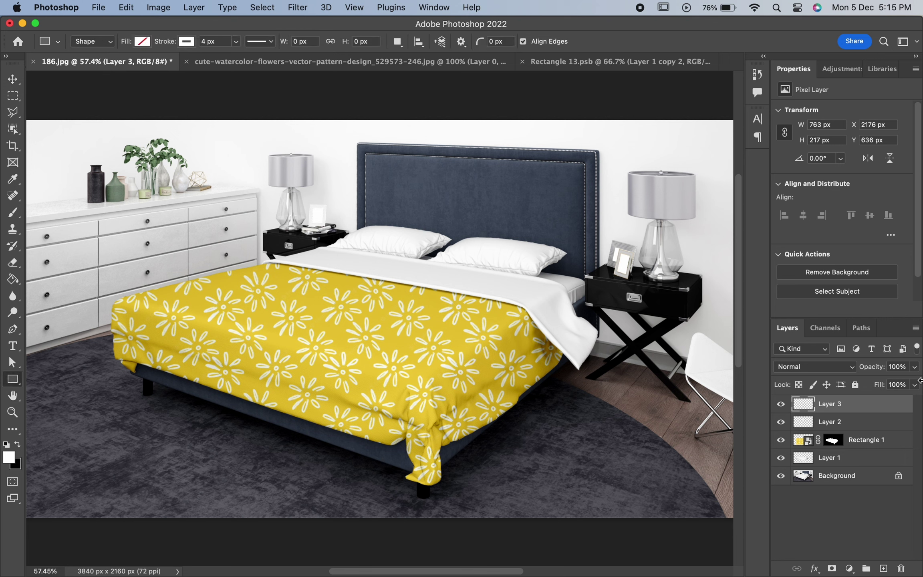
left_click(860, 425)
left_click_drag(331, 215, 453, 269)
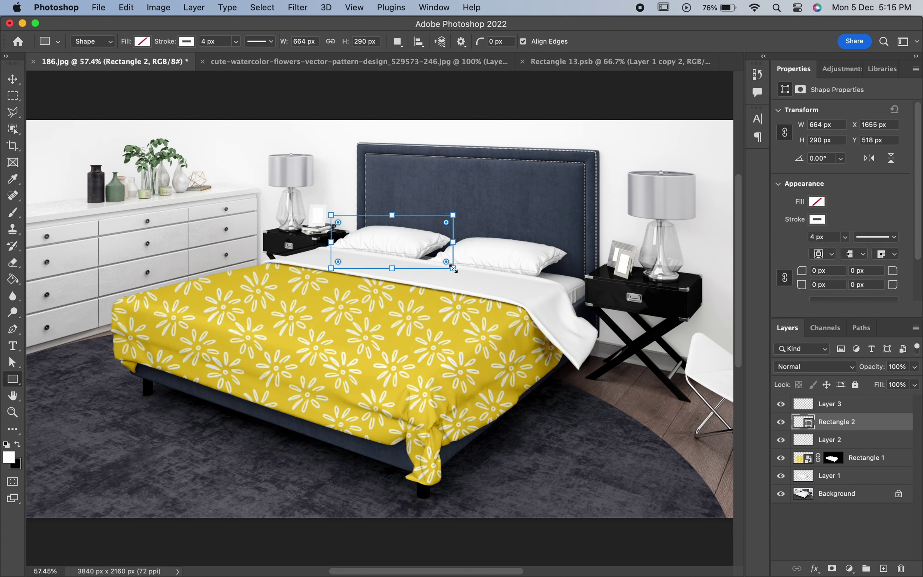
left_click_drag(329, 240, 325, 240)
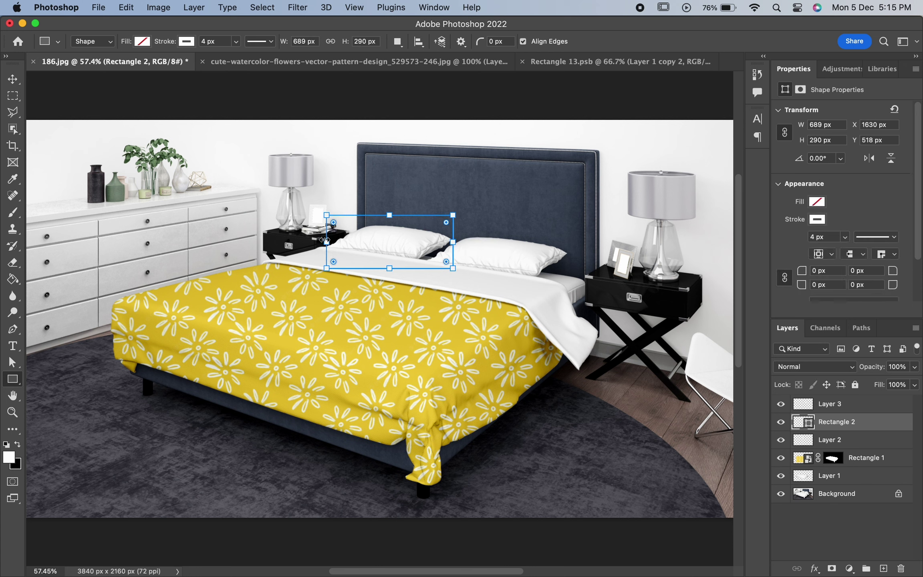
left_click_drag(390, 268, 391, 262)
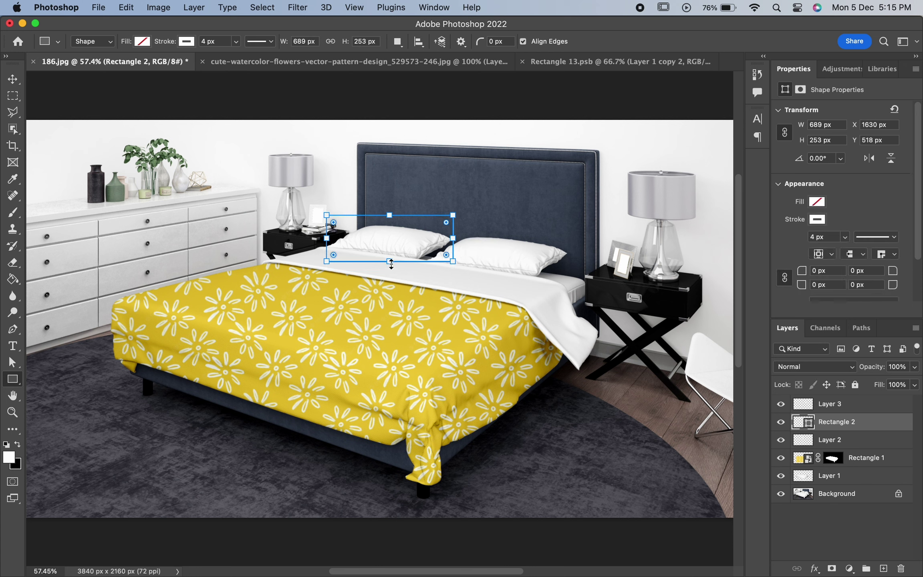
left_click_drag(391, 214, 391, 214)
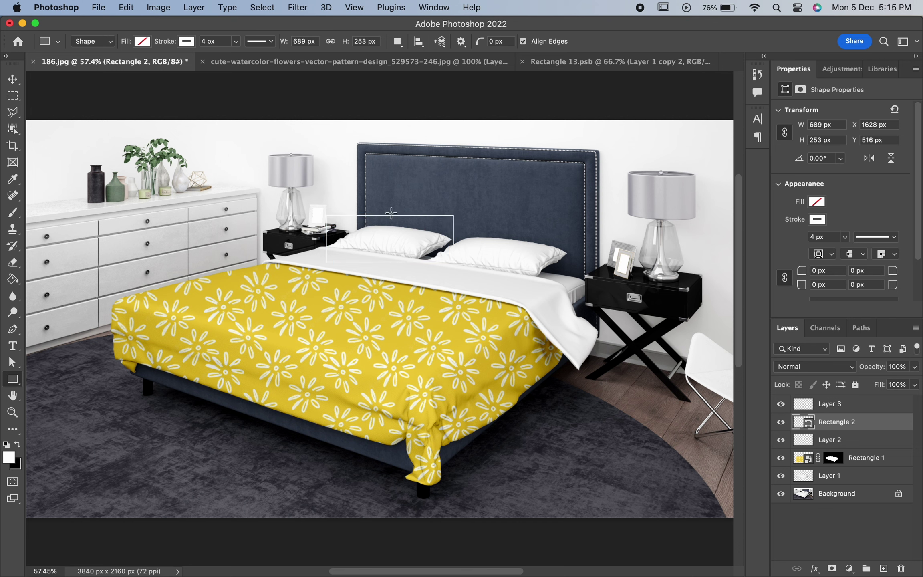
right_click(876, 427)
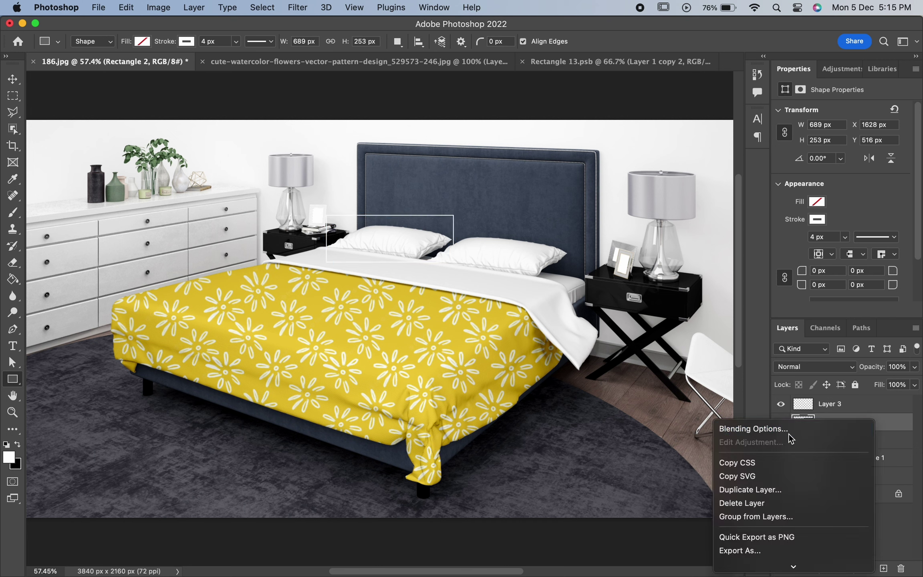
left_click(743, 505)
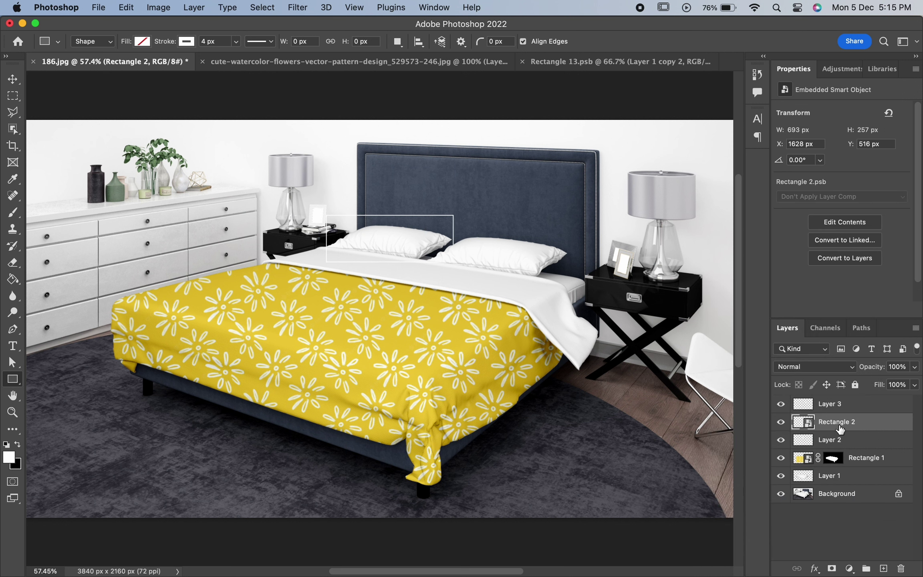
Load Layer 2's outline as a selection and use it as a layer mask on the Rectangle 2 smart object
left_click(801, 444)
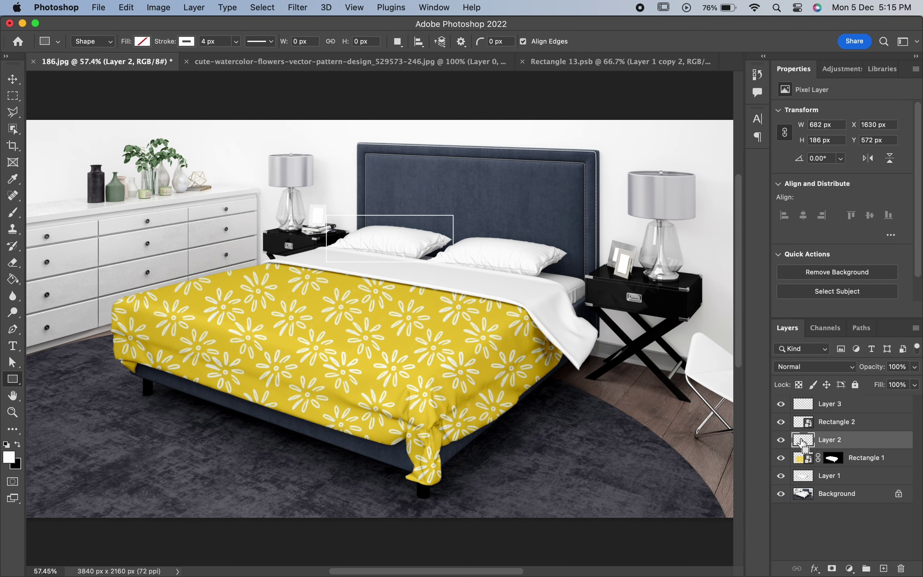
key("super+1")
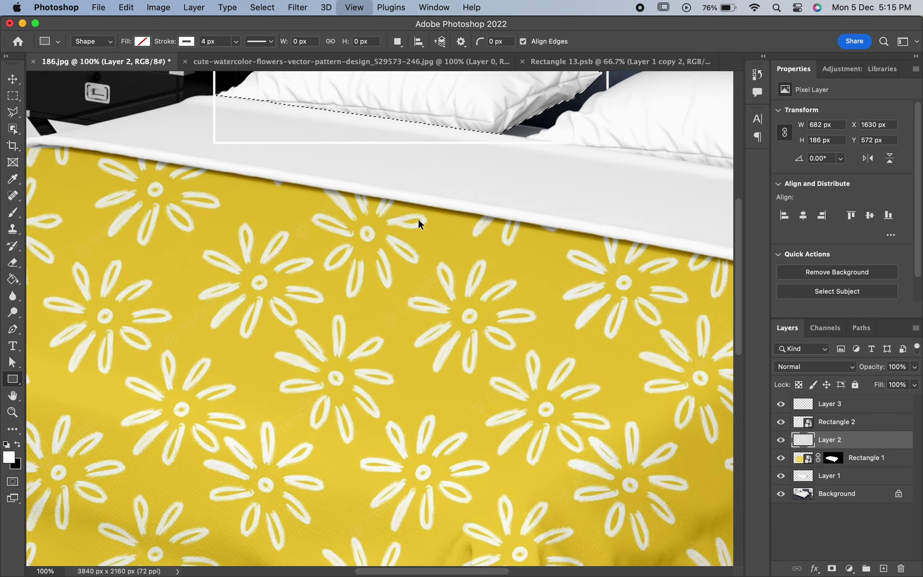
scroll(418, 217, "down", 5)
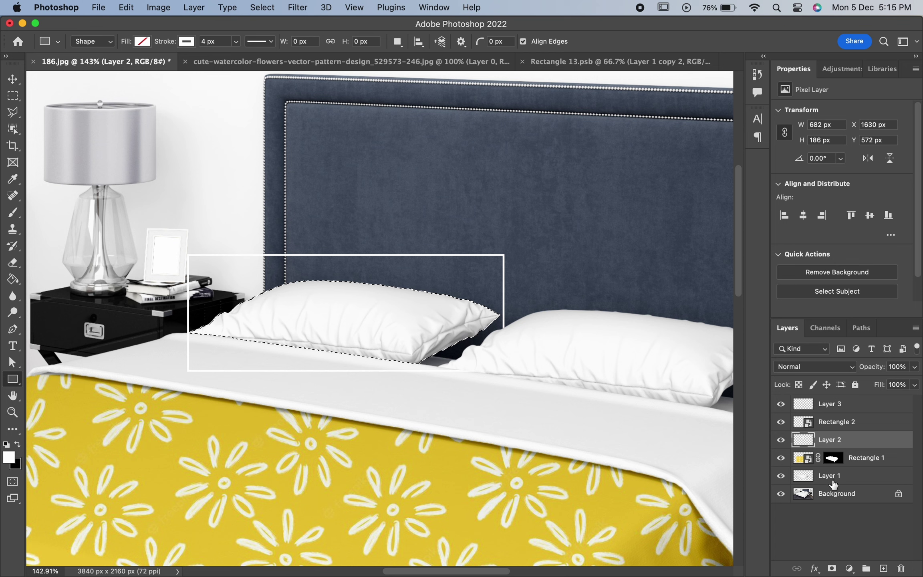
left_click(831, 568)
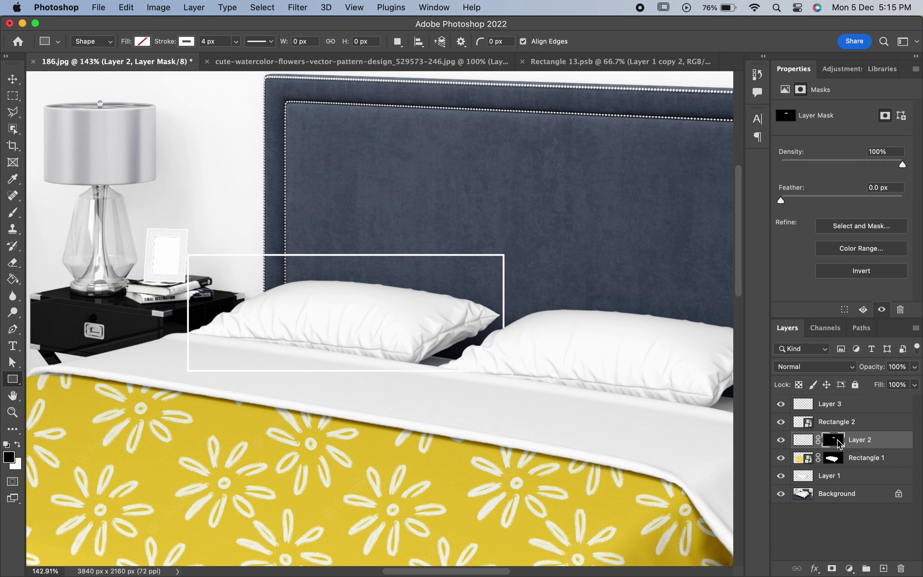
key("super+z")
left_click(830, 422)
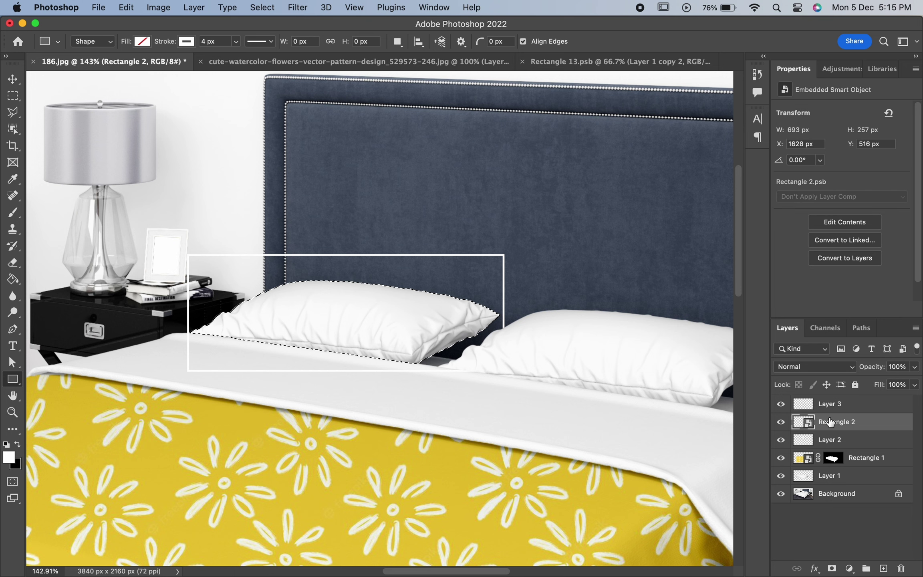
left_click(831, 568)
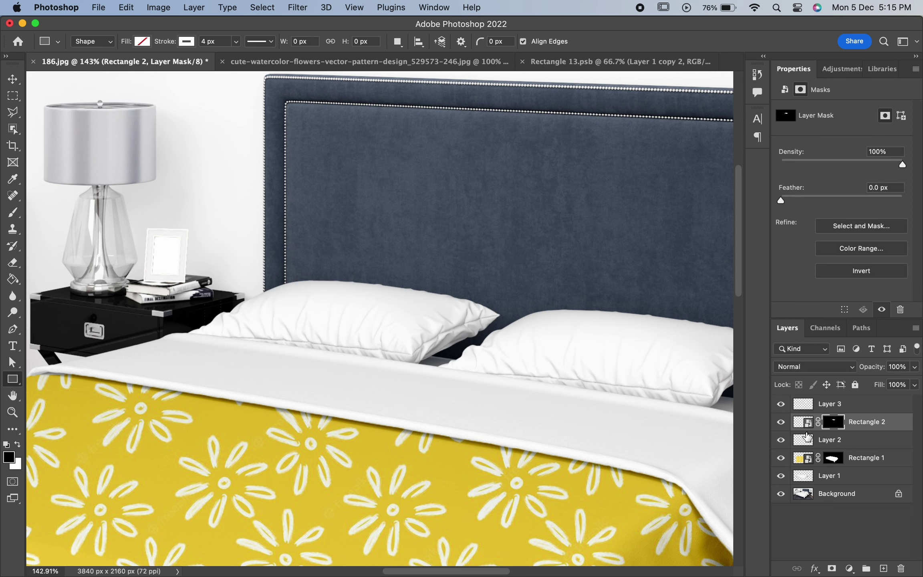
Draw a rectangle about 809 x 274 px around the right pillow, above Layer 3, and convert it to a smart object
left_click(827, 441)
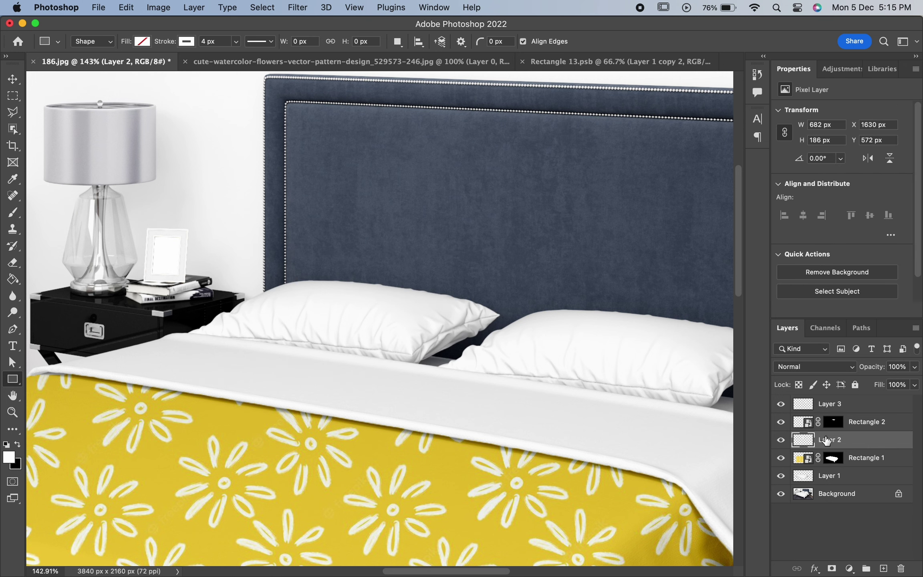
left_click(827, 405)
scroll(521, 377, "right", 8)
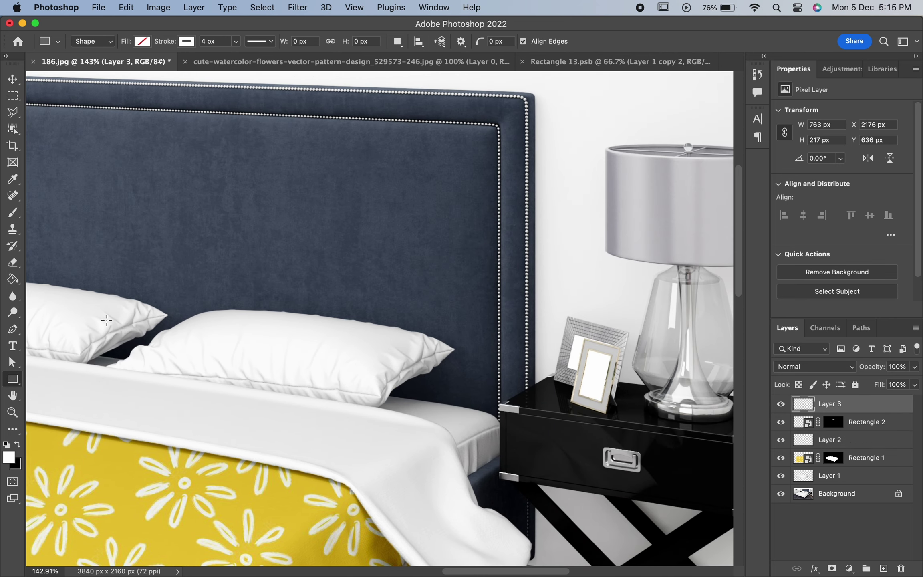
left_click_drag(95, 291, 464, 415)
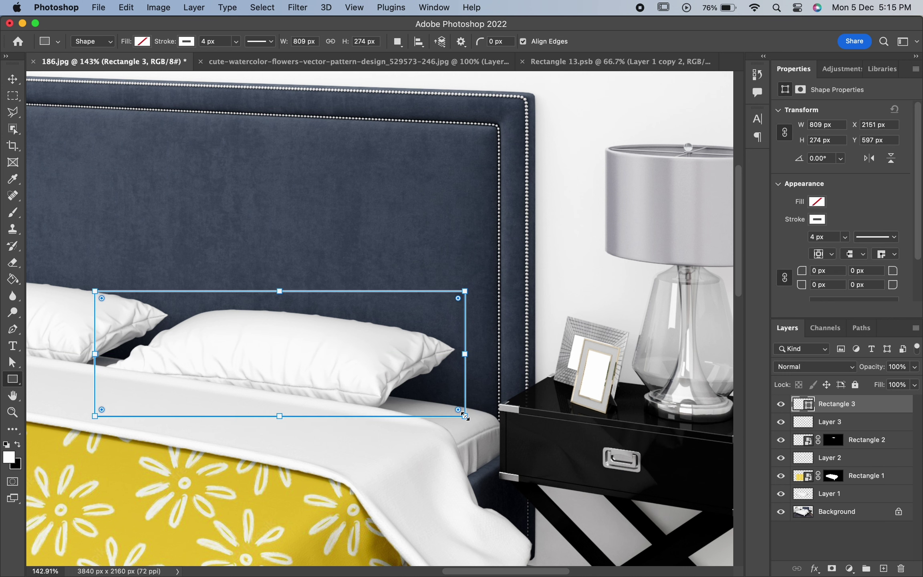
right_click(841, 407)
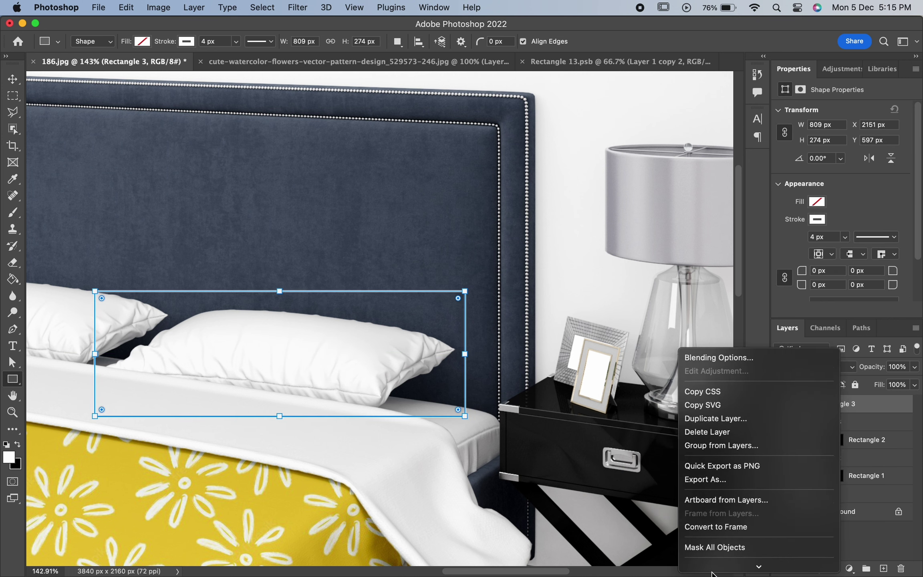
left_click(715, 433)
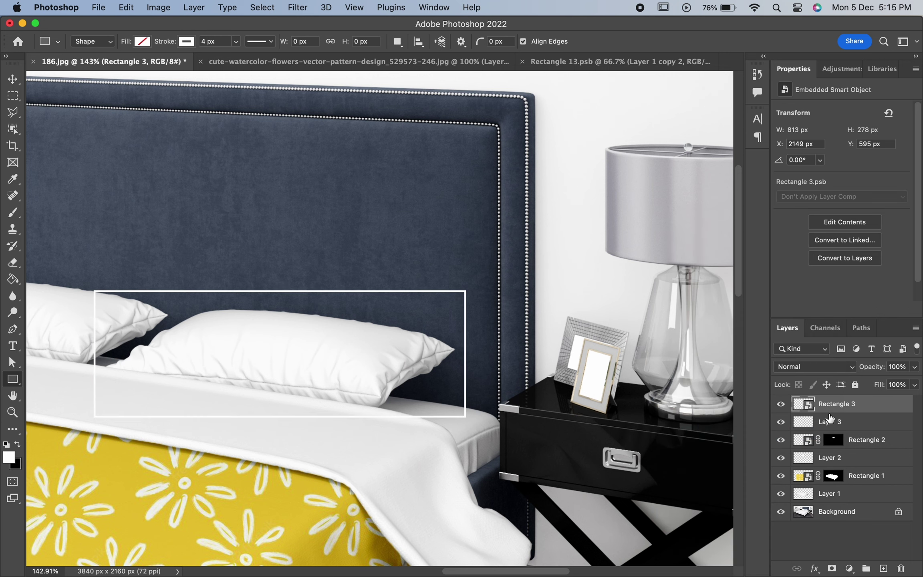
Mask the Rectangle 3 smart object with the right pillow's outline from Layer 3 and open the smart object's contents
left_click(810, 423)
left_click(801, 423, "super")
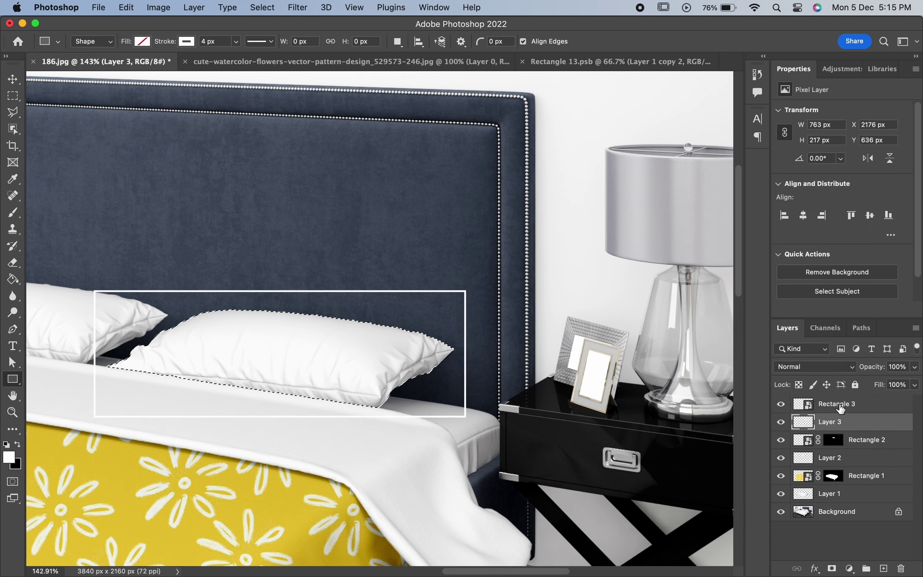
left_click(797, 405)
left_click(832, 564)
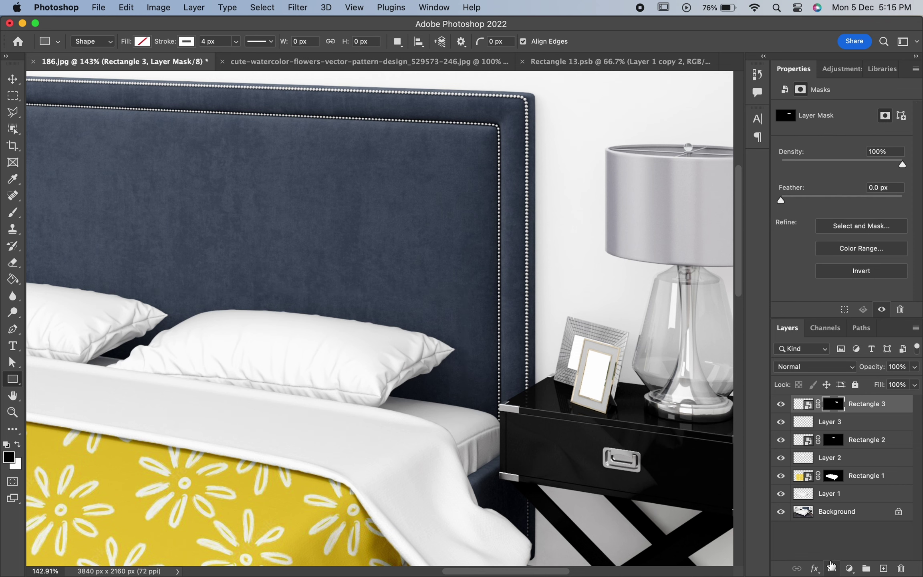
scroll(424, 310, "left", 5)
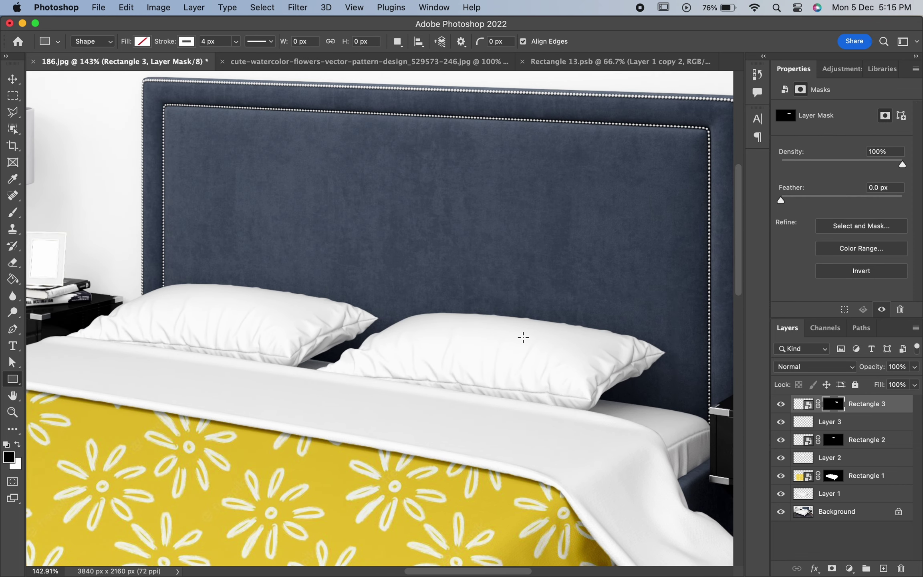
double_click(808, 408)
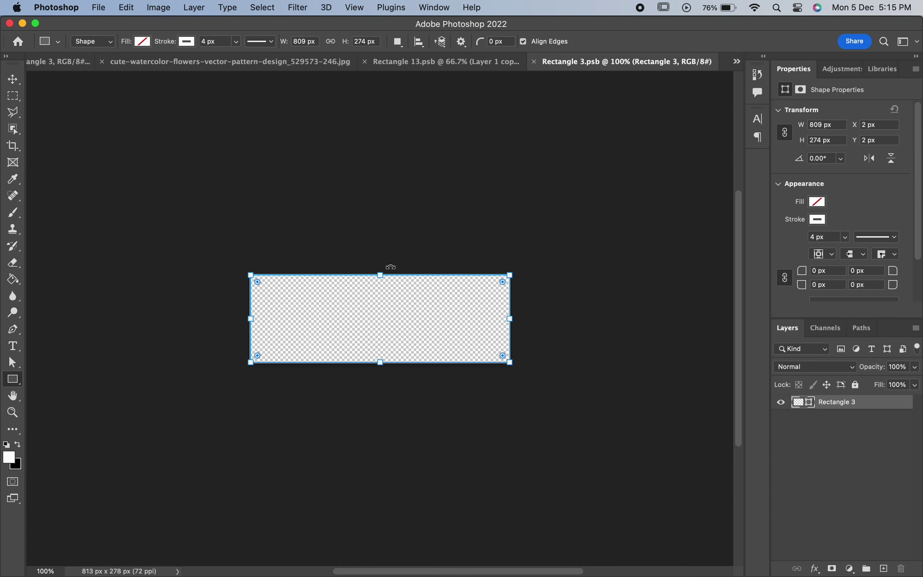
Copy the yellow flower pattern from the cute-watercolor-flowers image and paste it into Rectangle 3.psb
left_click(261, 63)
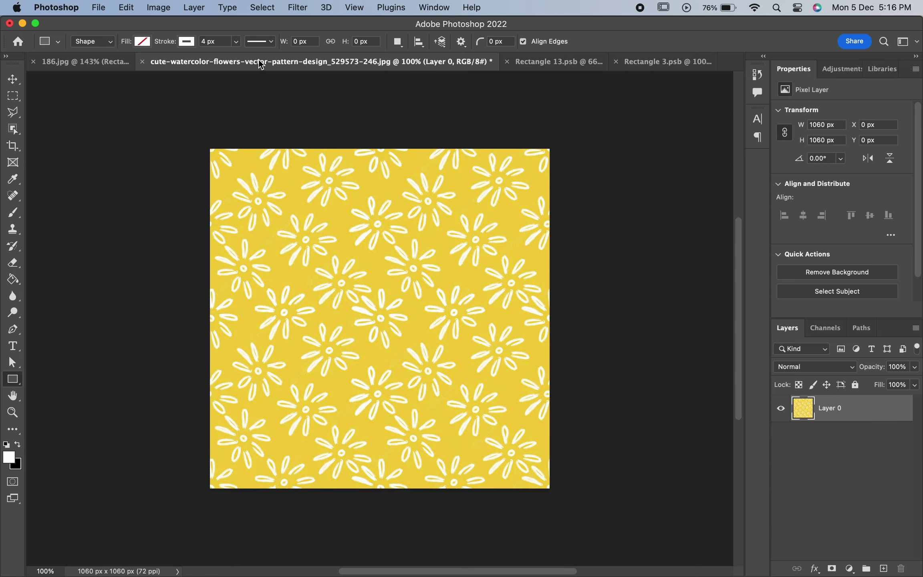
left_click(128, 9)
left_click(137, 100)
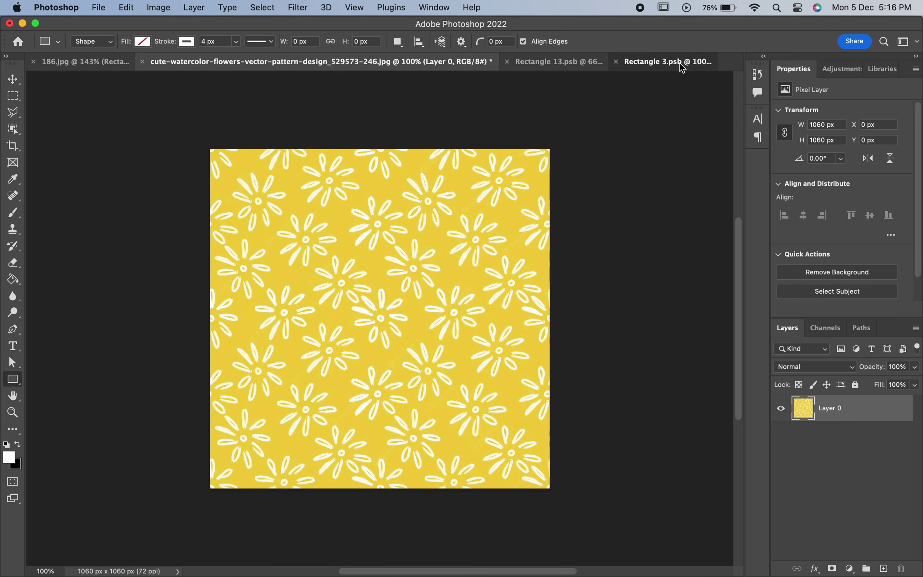
left_click(681, 64)
key("ctrl+v")
Scale the pasted pattern proportionally to about 413 x 413 px, aligned with the upper-left corner of the Rectangle 3.psb canvas
key("ctrl+t")
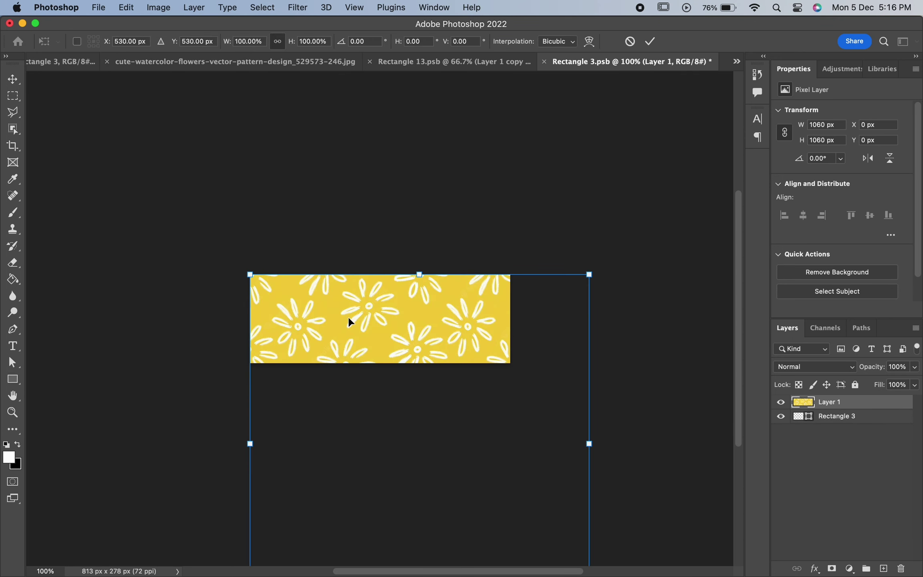
left_click_drag(594, 451, 492, 436)
left_click_drag(405, 457, 405, 408)
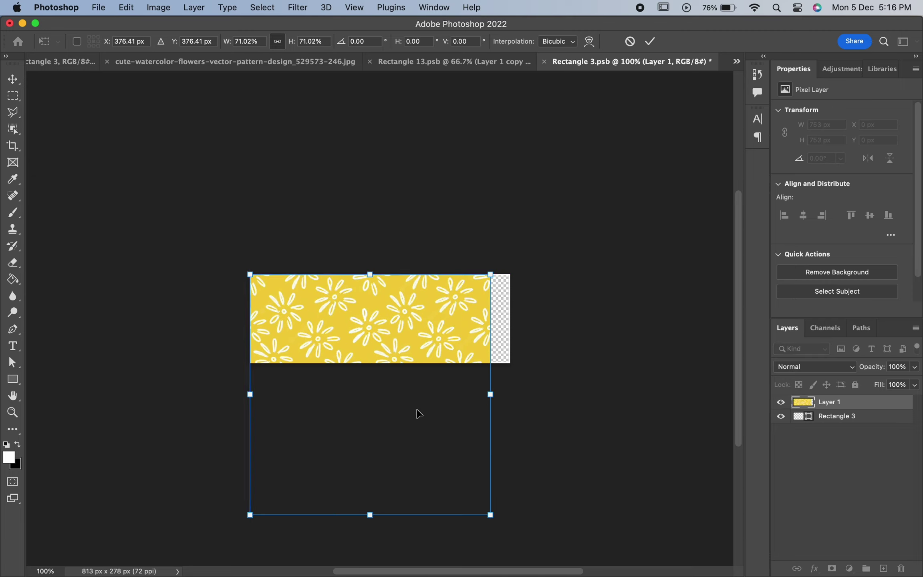
left_click_drag(490, 515, 429, 362)
key("Return")
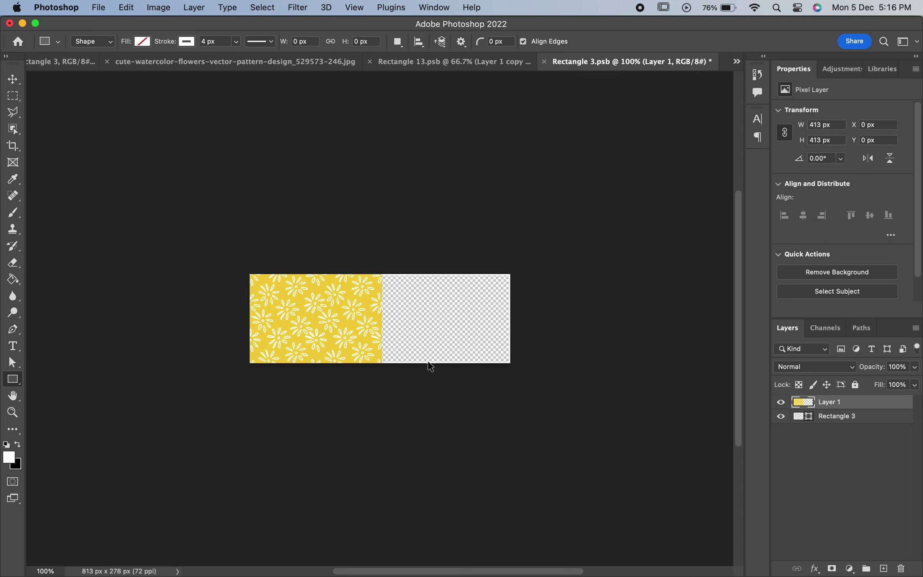
Duplicate the pattern Layer 1 and move the copy across to cover the empty right half of the canvas
key("super+plus")
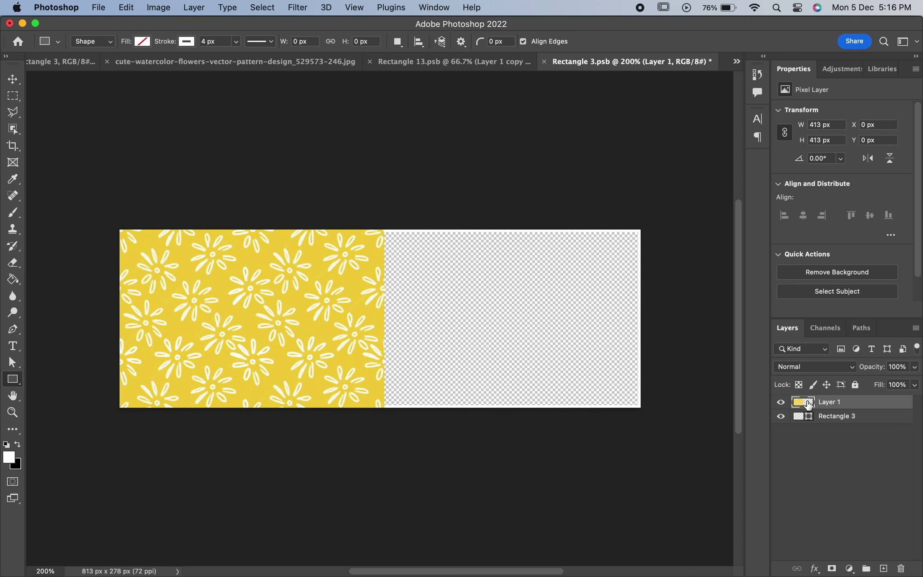
right_click(864, 406)
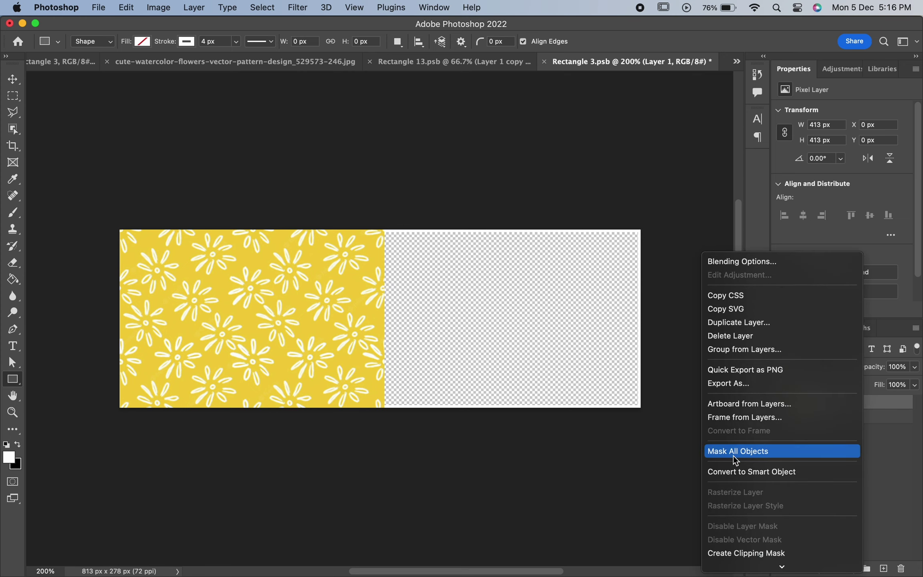
left_click(736, 323)
left_click(578, 253)
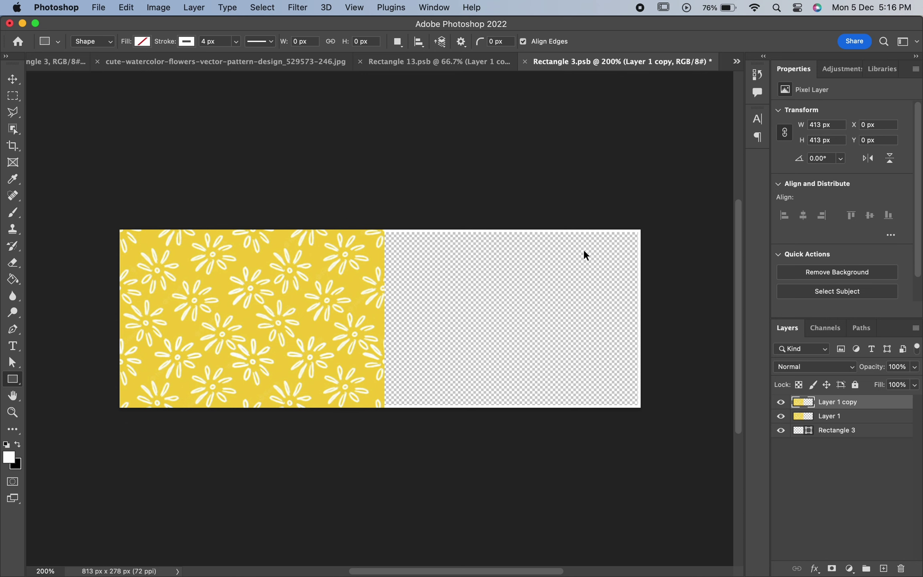
key("super+t")
left_click_drag(336, 352, 588, 355)
key("Return")
key("u")
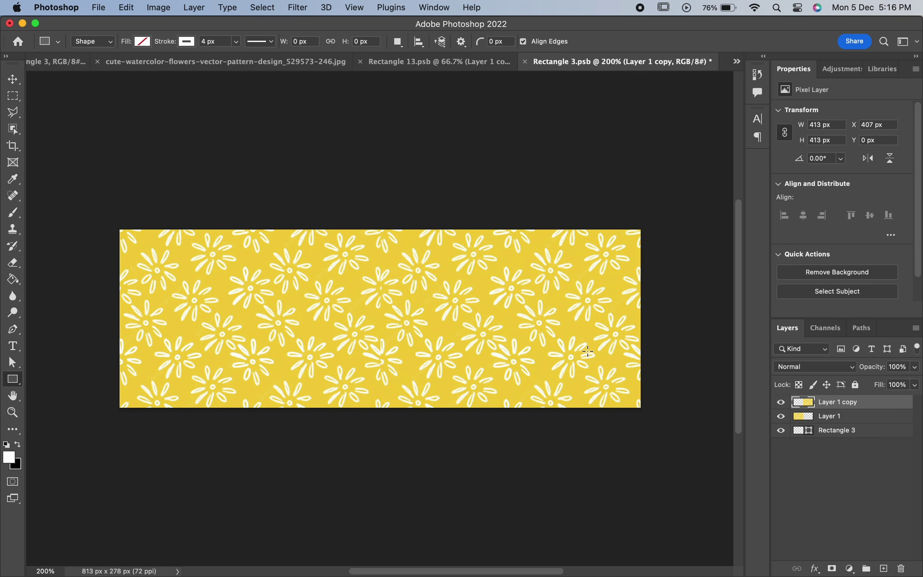
Nudge the duplicated pattern horizontally to X 413 px so the flowers line up at the seam, and save Rectangle 3.psb
key("v")
key("Right")
key("Right")
key("Right")
key("Right")
key("Right")
key("Right")
key("Right")
key("Right")
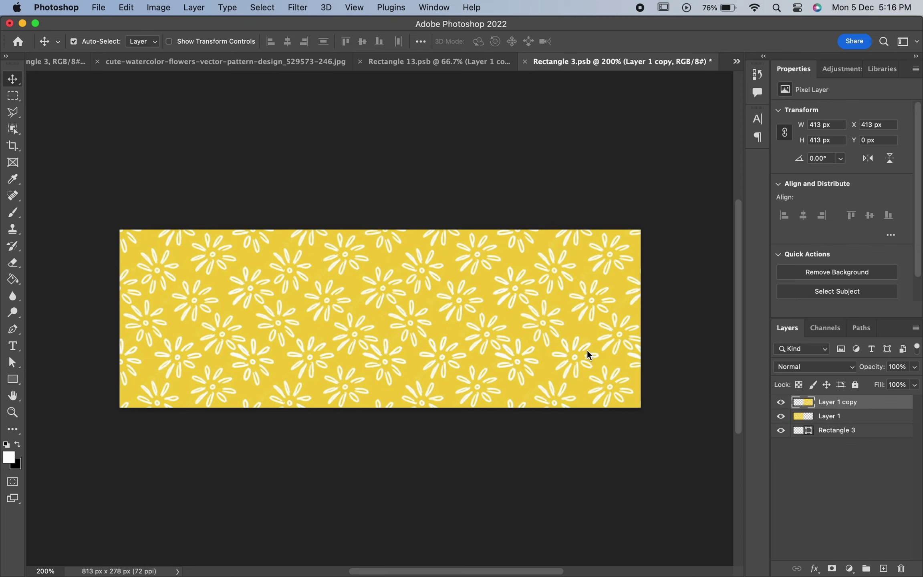
key("Left")
key("Left")
key("super")
key("super+s")
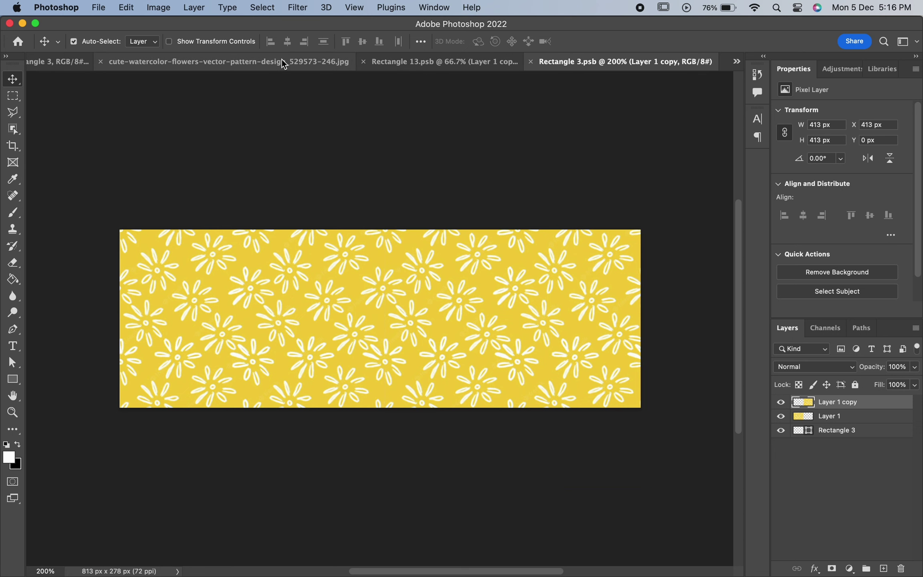
Return to 186.jpg and set the Rectangle 3 smart object's blend mode to Multiply
left_click(67, 64)
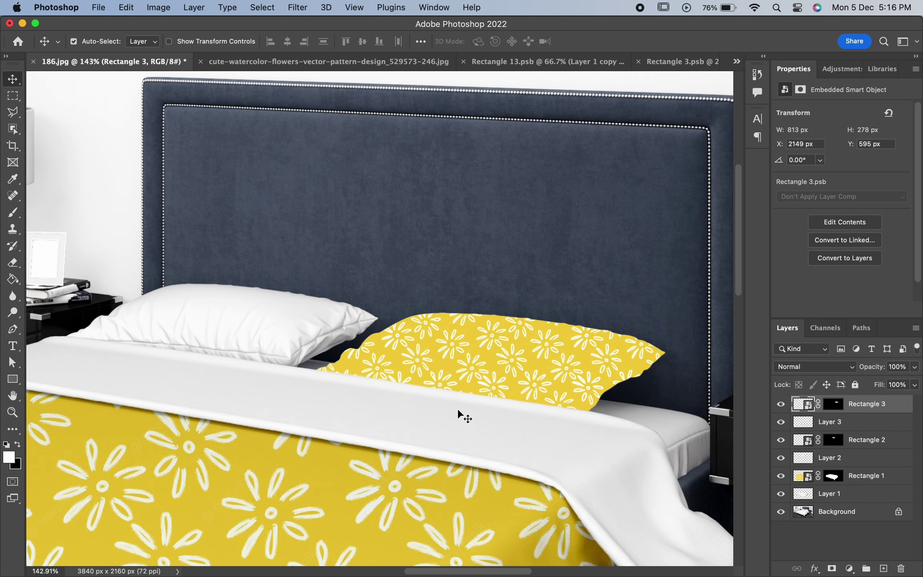
left_click(800, 365)
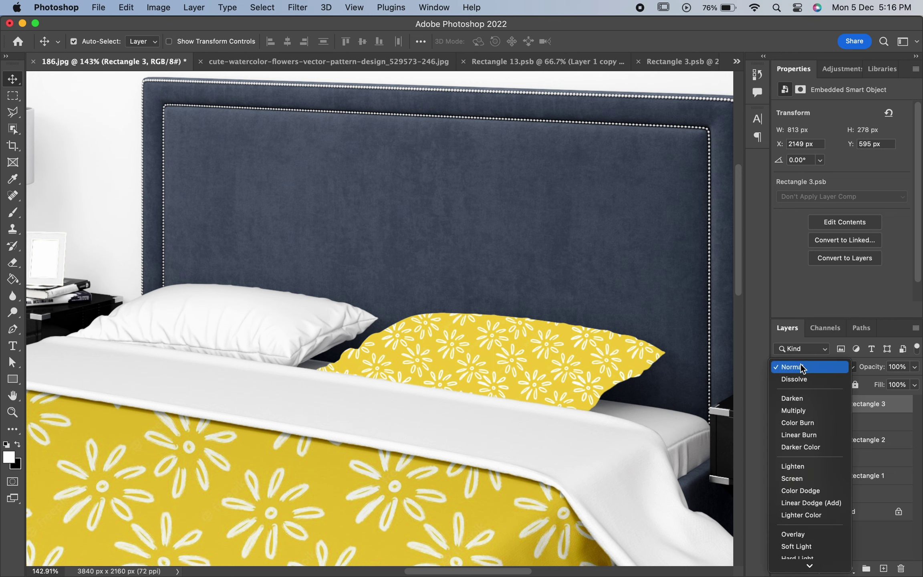
left_click(794, 411)
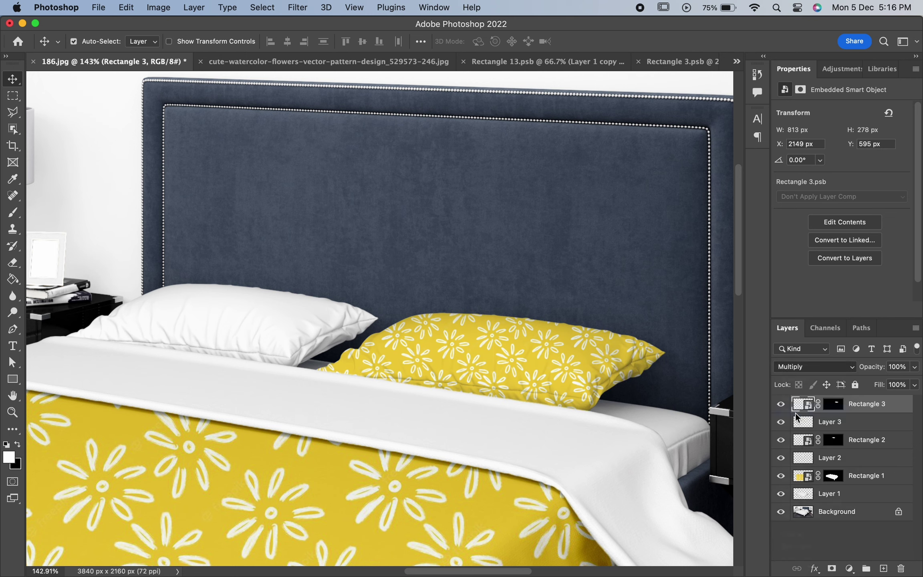
Open the contents of the left pillow's Rectangle 2 smart object and paste the flower pattern into it
double_click(808, 443)
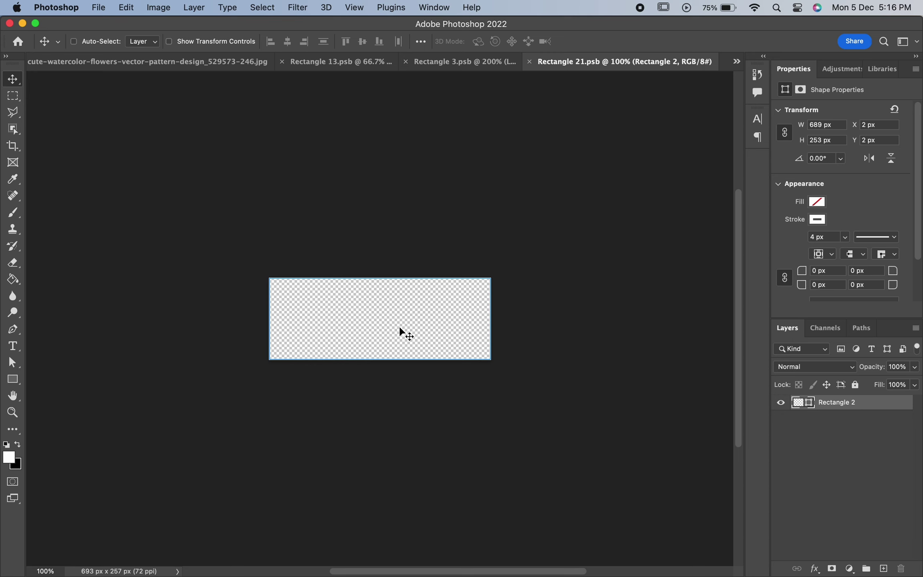
left_click(127, 7)
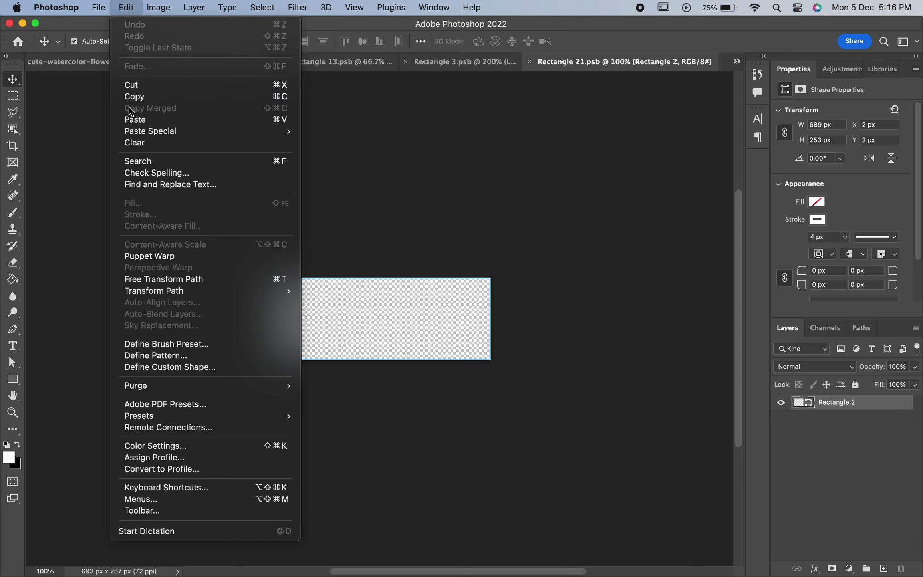
left_click(131, 120)
Scale the pasted pattern to about 353 x 354 px and position it over the left half of the canvas
key("super+t")
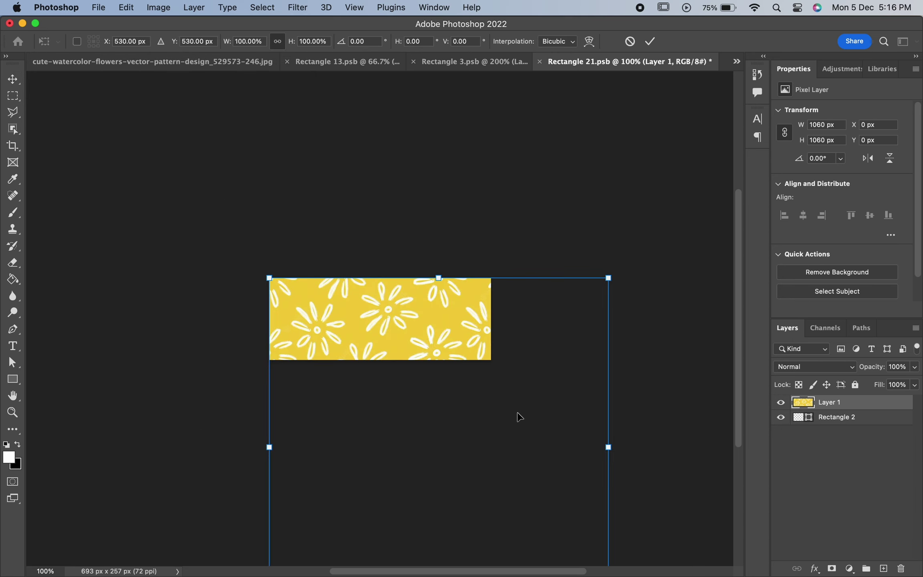
left_click_drag(608, 447, 486, 410)
left_click_drag(435, 457, 432, 389)
left_click_drag(484, 487, 388, 383)
key("super+1")
key("super+equal")
key("super+equal")
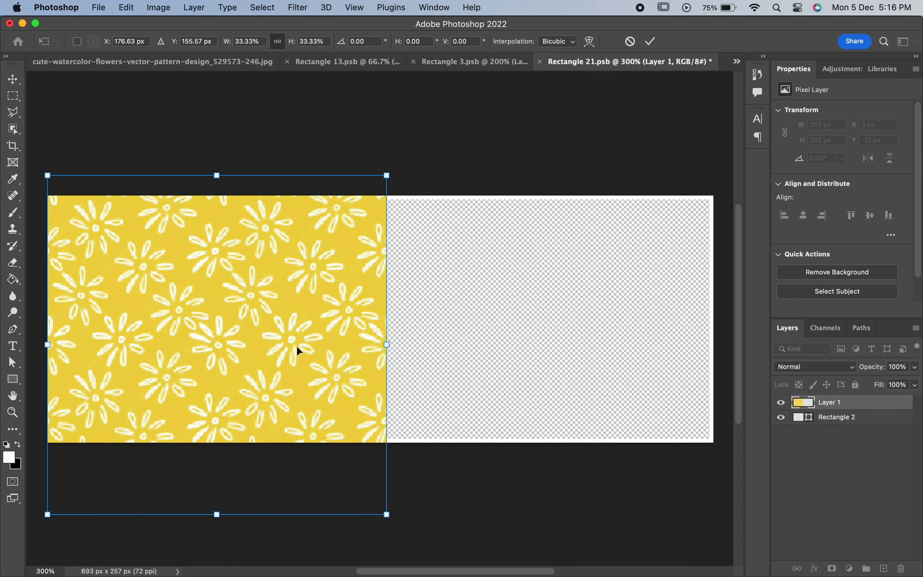
left_click_drag(296, 344, 294, 358)
key("Return")
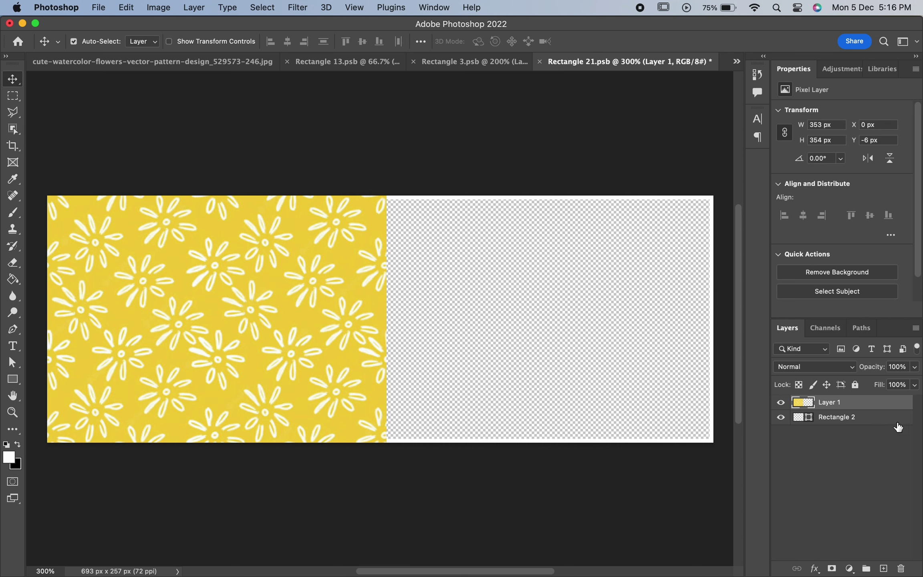
Duplicate the pattern Layer 1 and place the copy beside it at X 353 px to fill the canvas
right_click(886, 410)
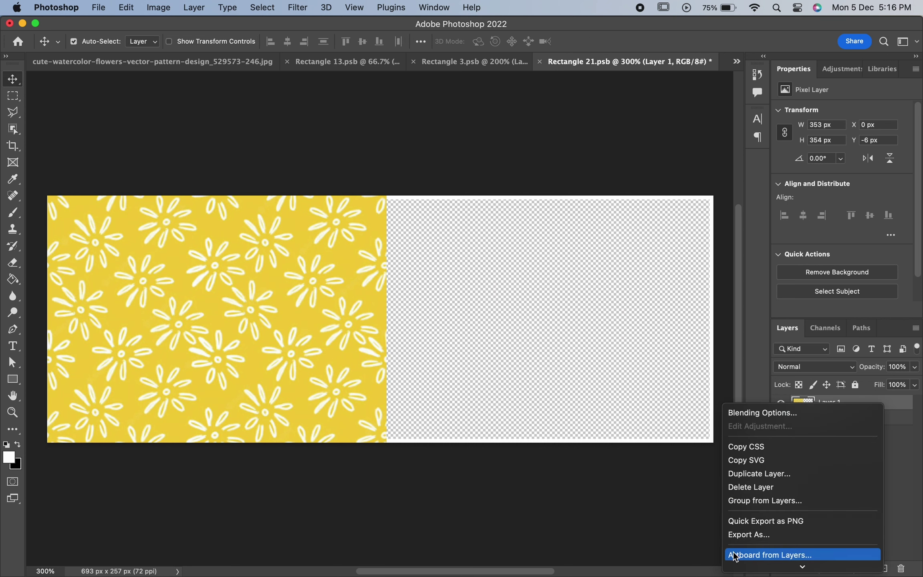
left_click(745, 473)
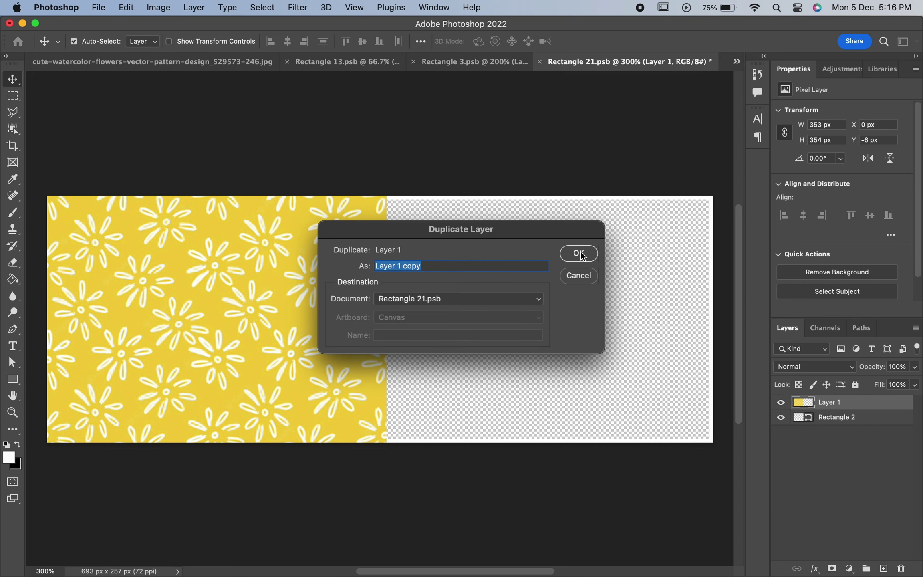
left_click(581, 257)
key("super+t")
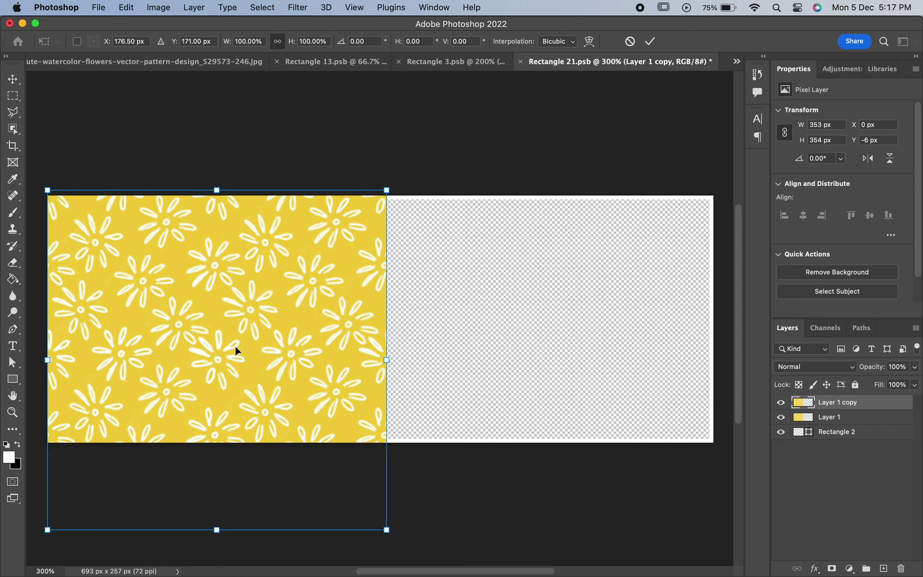
left_click_drag(235, 344, 569, 348)
key("Return")
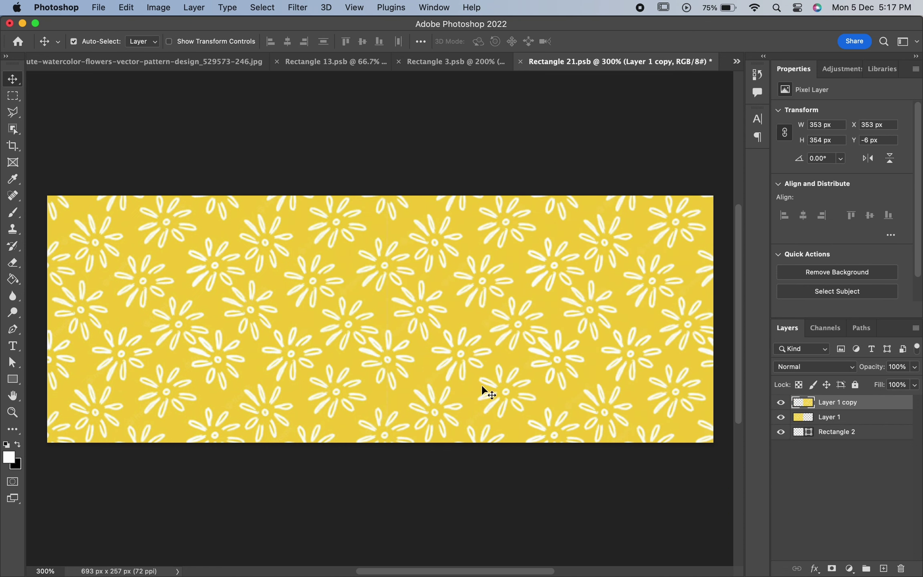
Save the left pillow's smart object contents and set Rectangle 2's blend mode to Multiply in 186.jpg
key("super+s")
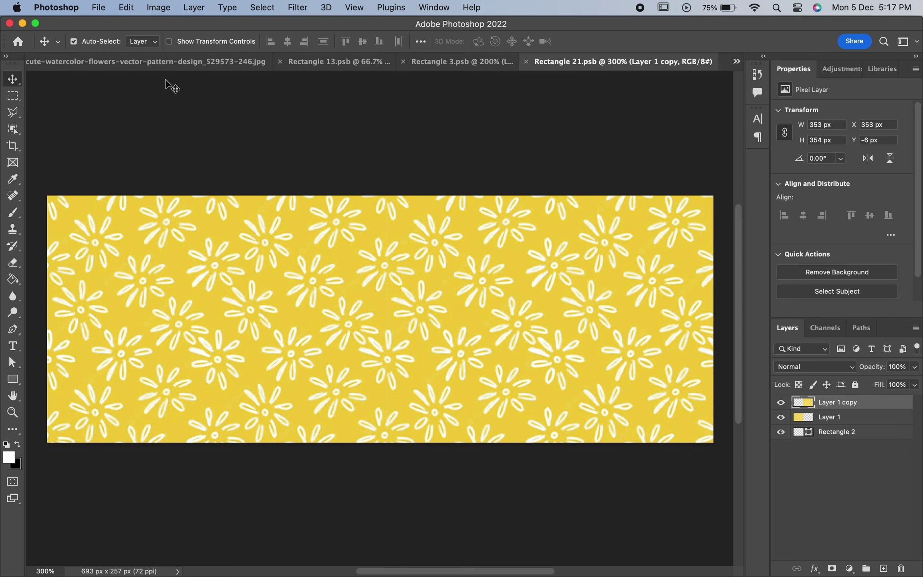
left_click(91, 63)
left_click(92, 66)
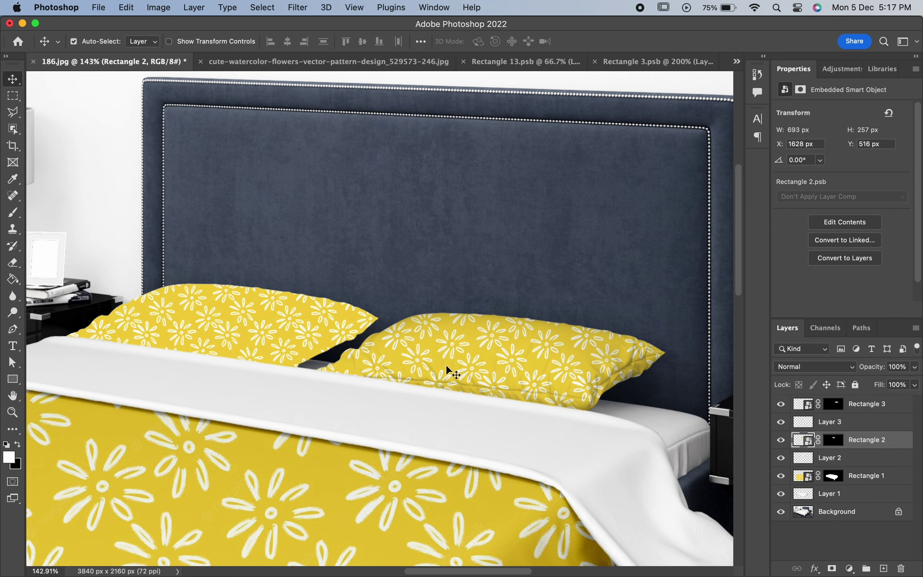
left_click(799, 366)
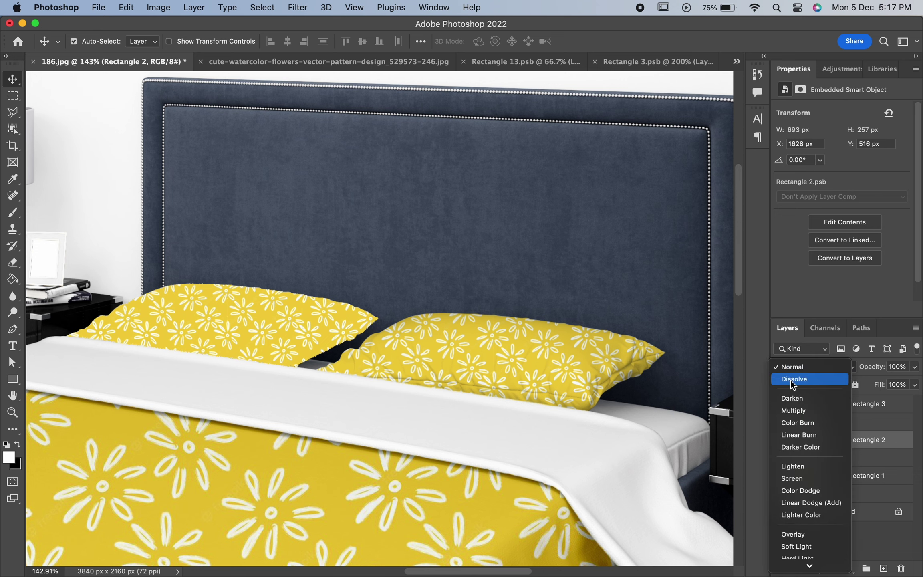
left_click(808, 410)
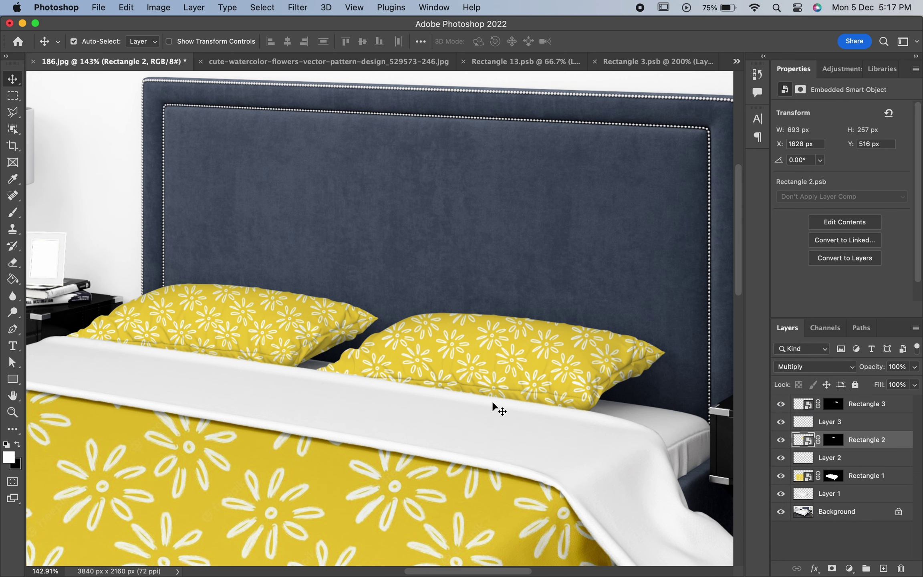
Compare the whole patterned bed with the original photo by repeatedly hiding and showing every layer except the Background
key("super+0")
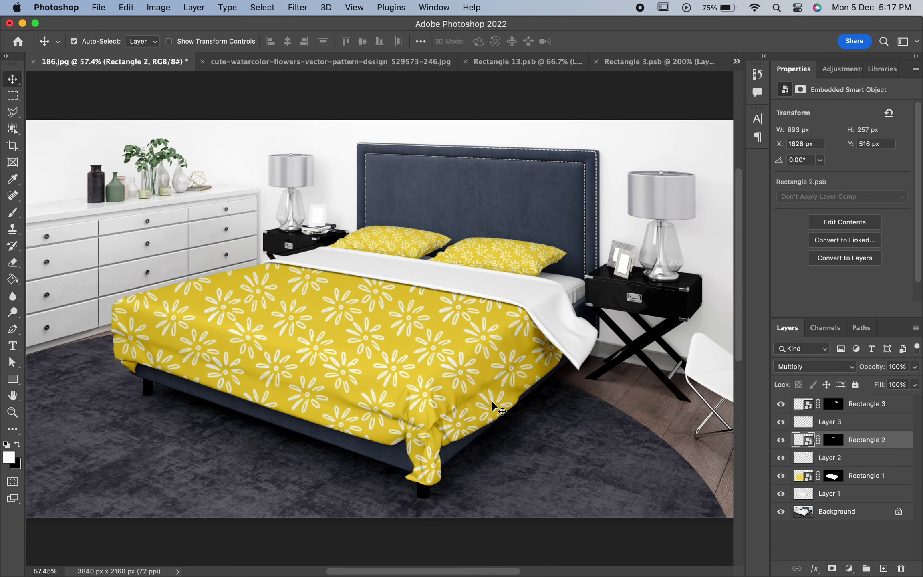
left_click(781, 511, "alt")
left_click(781, 512, "alt")
left_click(781, 511, "alt")
left_click(781, 511, "alt")
left_click(781, 511, "alt")
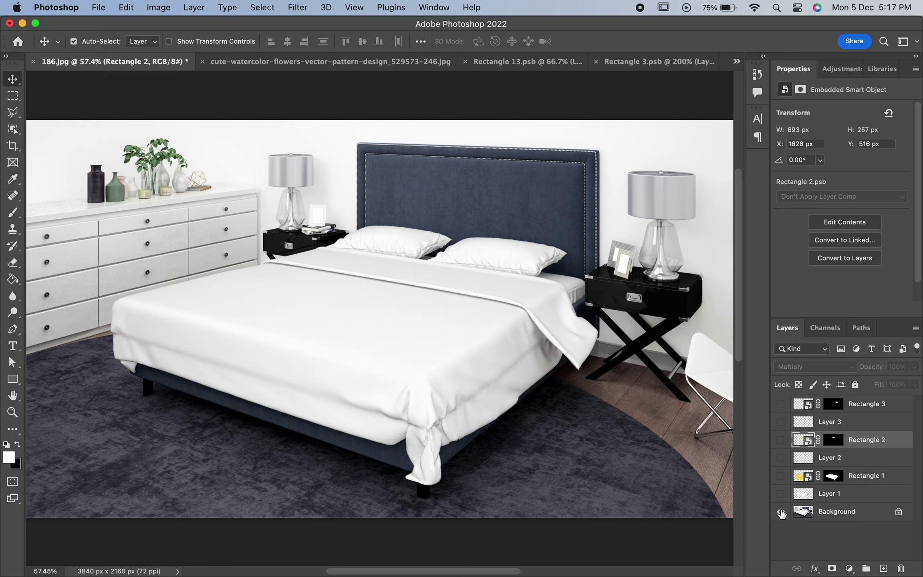
left_click(781, 512, "alt")
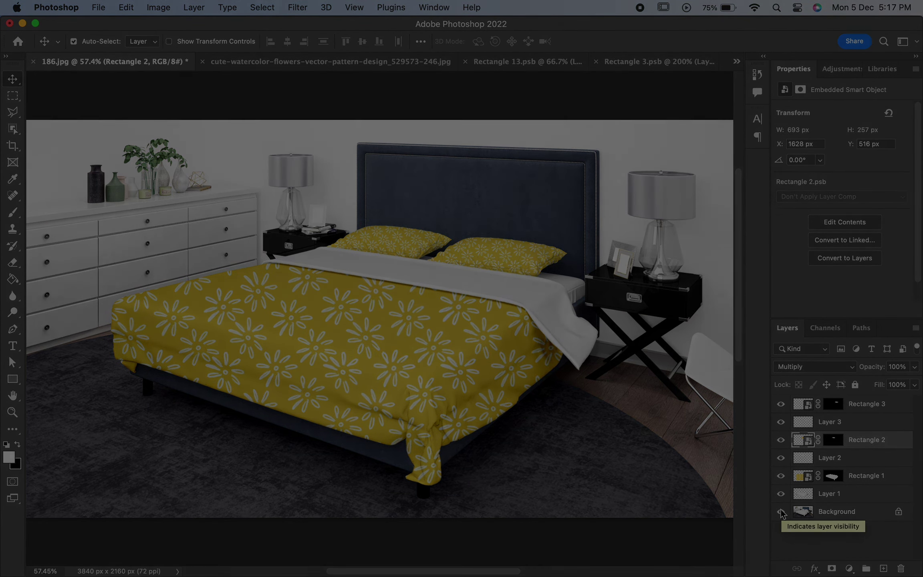